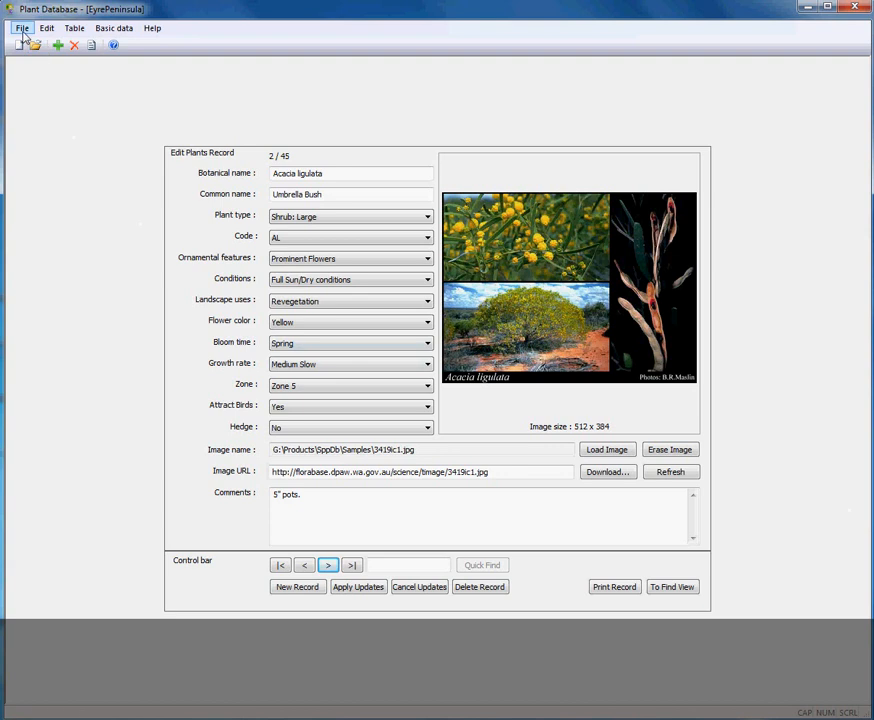
Step: Save the plant list as GardenEyre in the Samples folder, in the Plant list (*.gcp) format
{"action": "left_click", "coordinate": [20, 29]}
{"action": "left_click", "coordinate": [48, 99]}
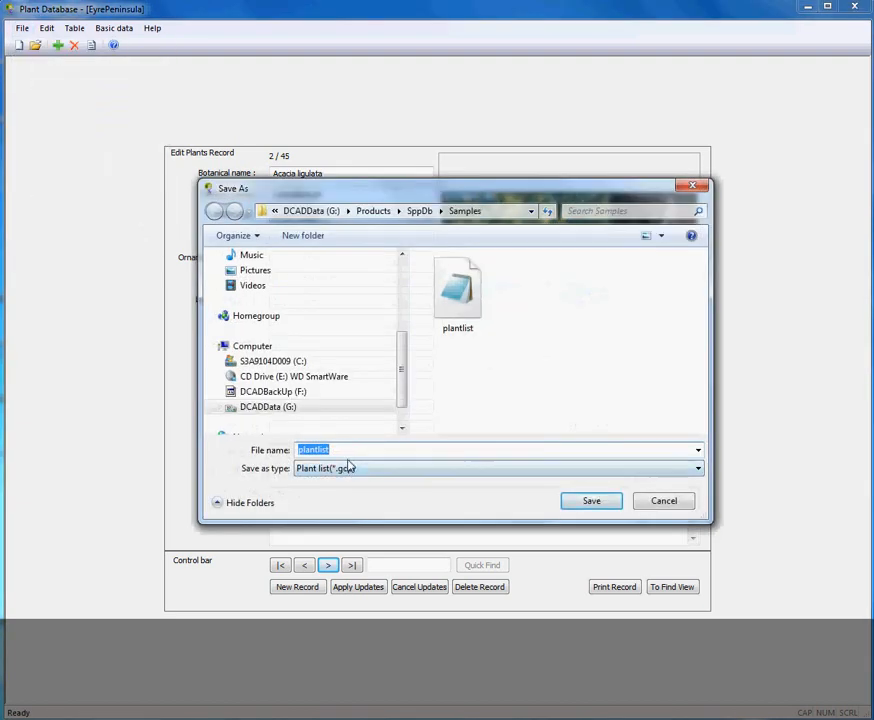
{"action": "type", "text": "Gard"}
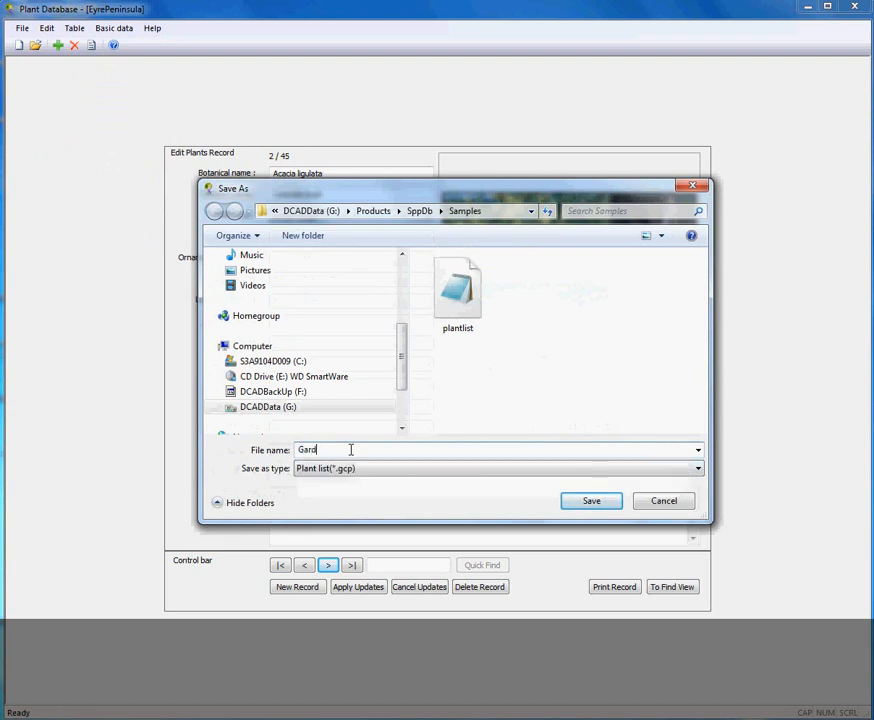
{"action": "type", "text": "enEyre"}
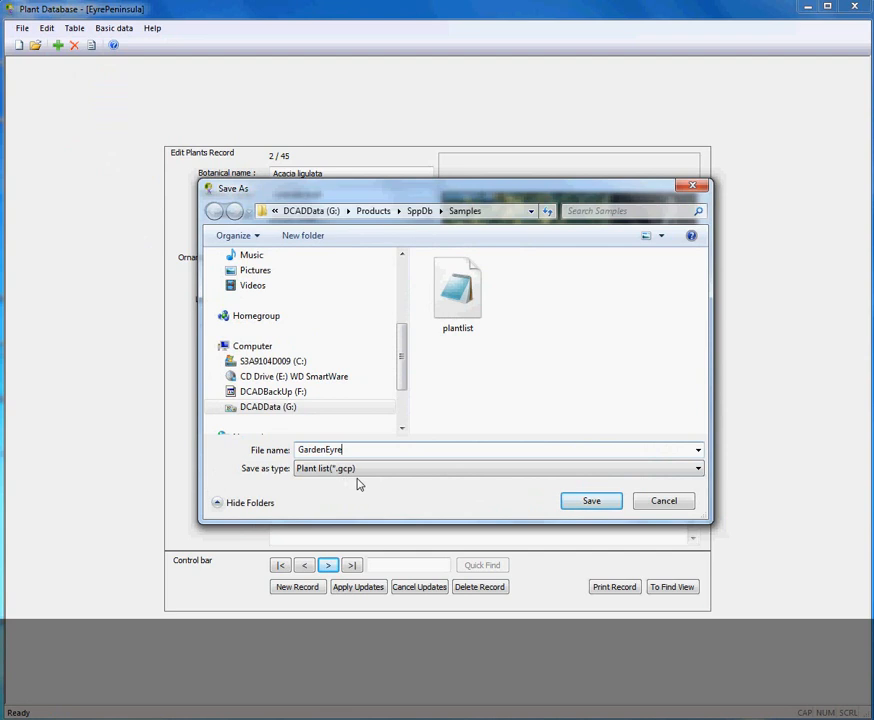
{"action": "left_click", "coordinate": [586, 507]}
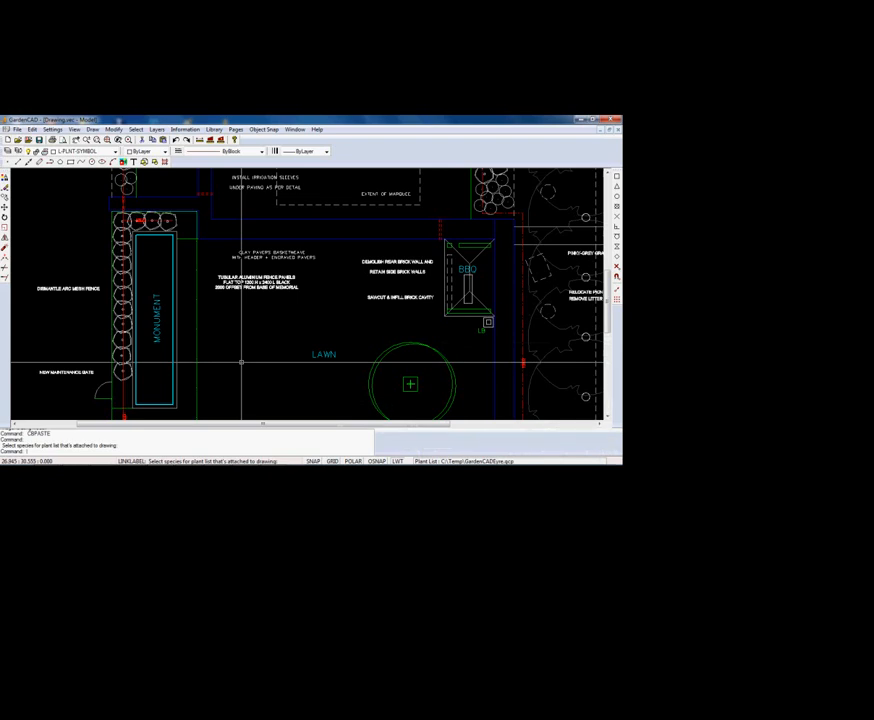
Step: Switch to GardenCAD and attach the plant list file GardenCADEyre from the Temp folder to the drawing
{"action": "left_click", "coordinate": [213, 129]}
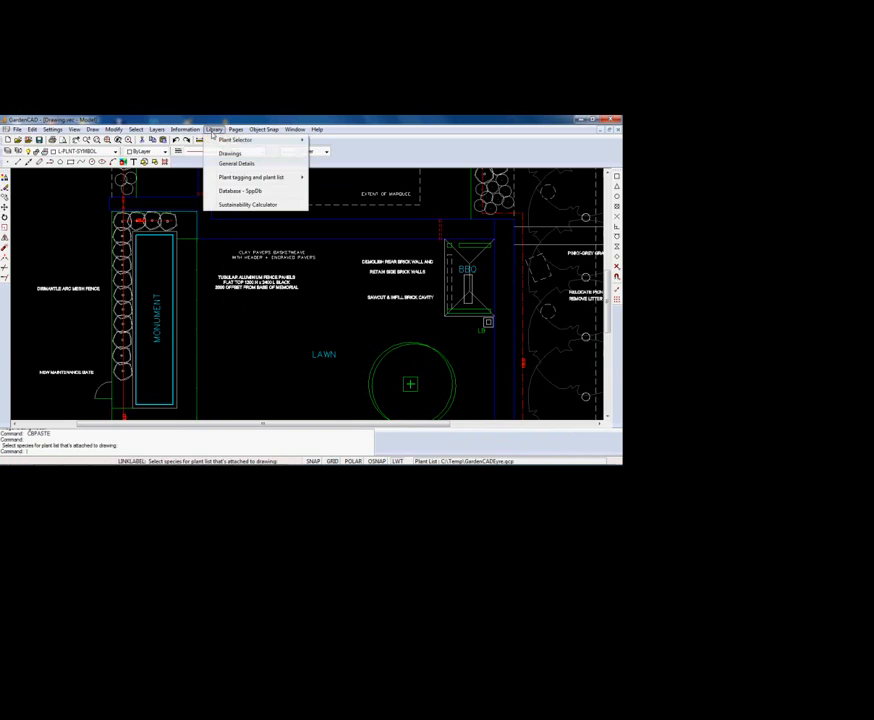
{"action": "mouse_move", "coordinate": [236, 180]}
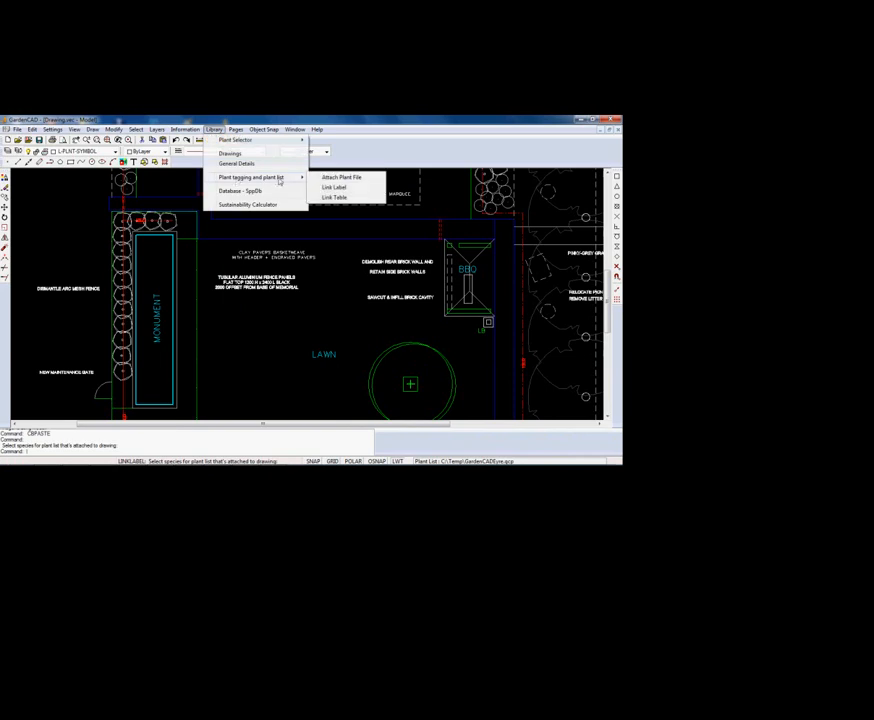
{"action": "left_click", "coordinate": [340, 177]}
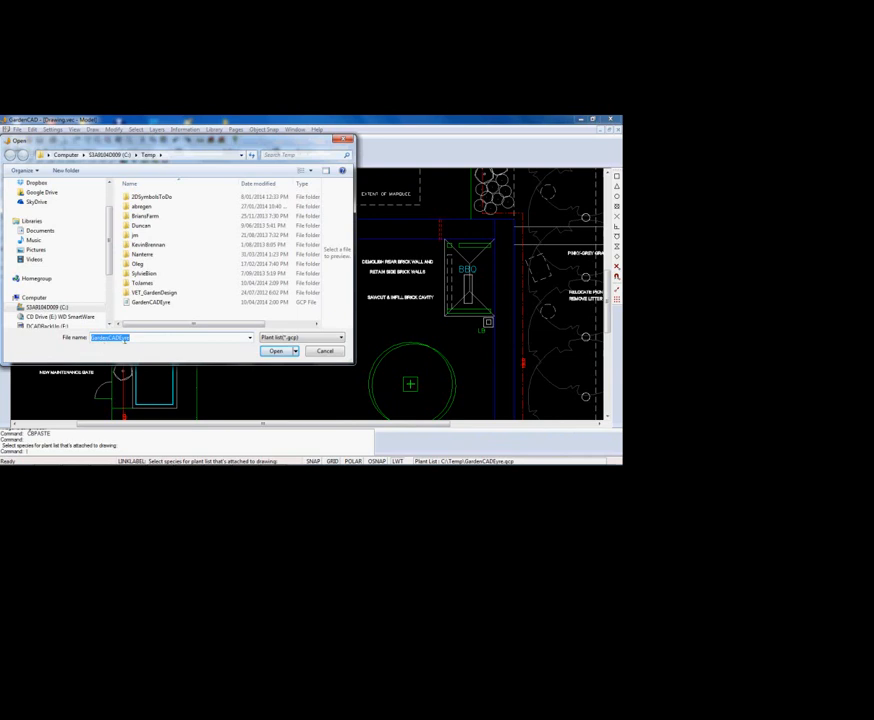
{"action": "left_click", "coordinate": [275, 351]}
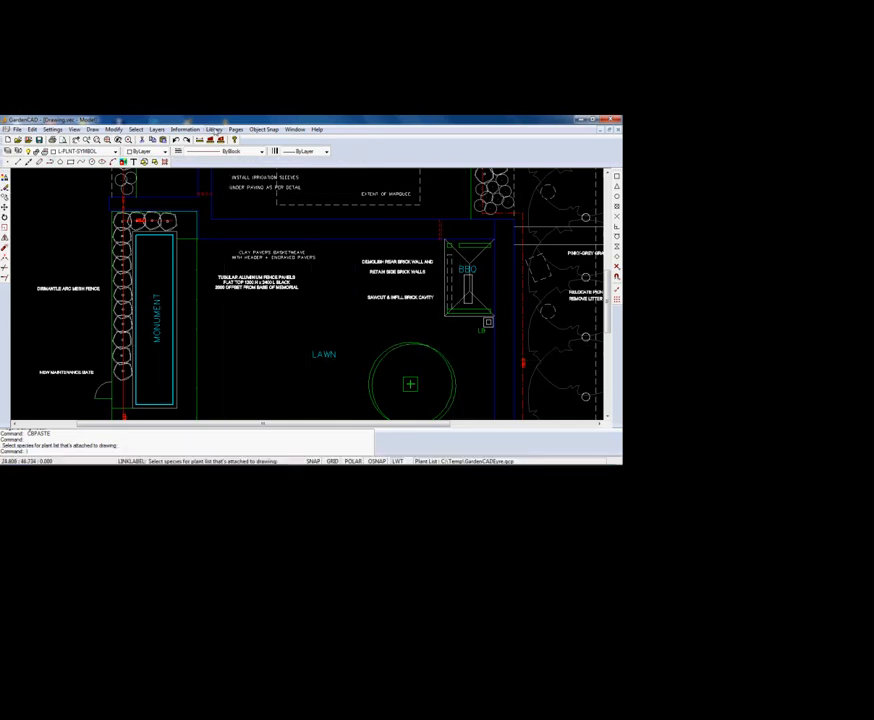
Step: Start the Link Label command and try sorting the plants by botanical name and by common name in both directions
{"action": "left_click", "coordinate": [214, 130]}
{"action": "mouse_move", "coordinate": [264, 178]}
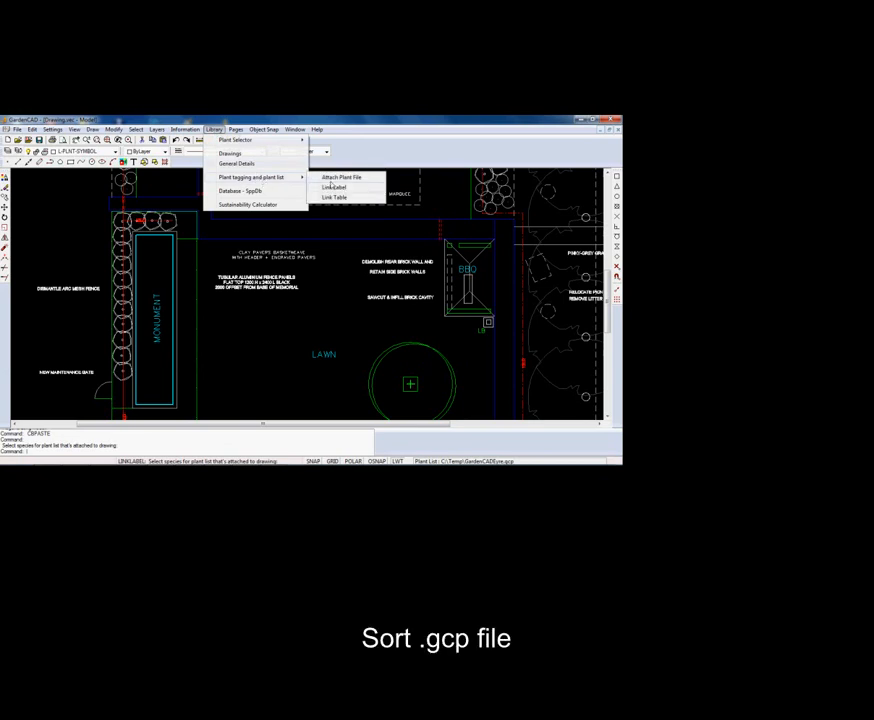
{"action": "left_click", "coordinate": [333, 189]}
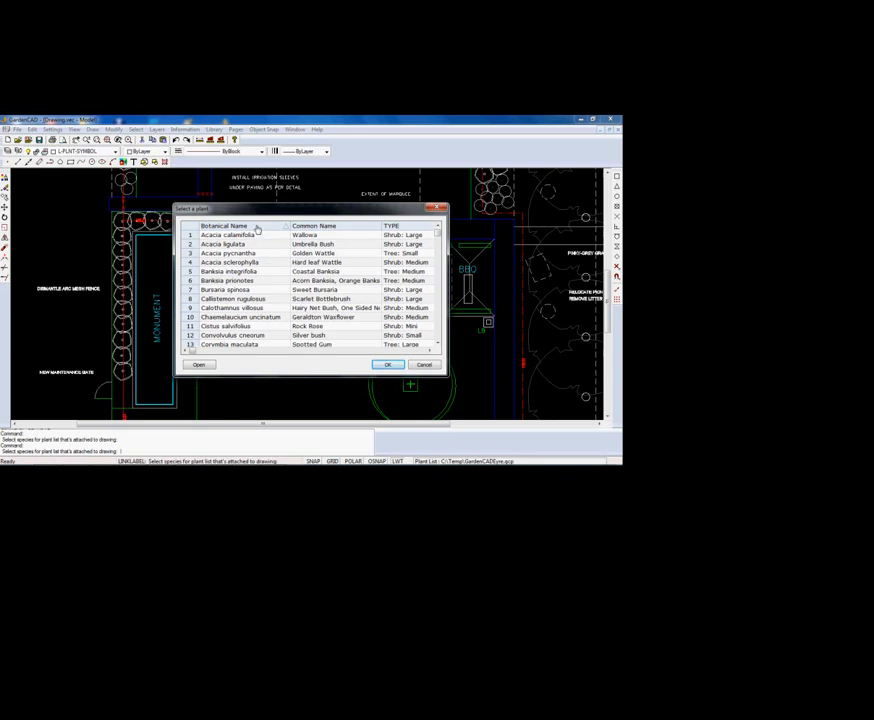
{"action": "left_click", "coordinate": [257, 226]}
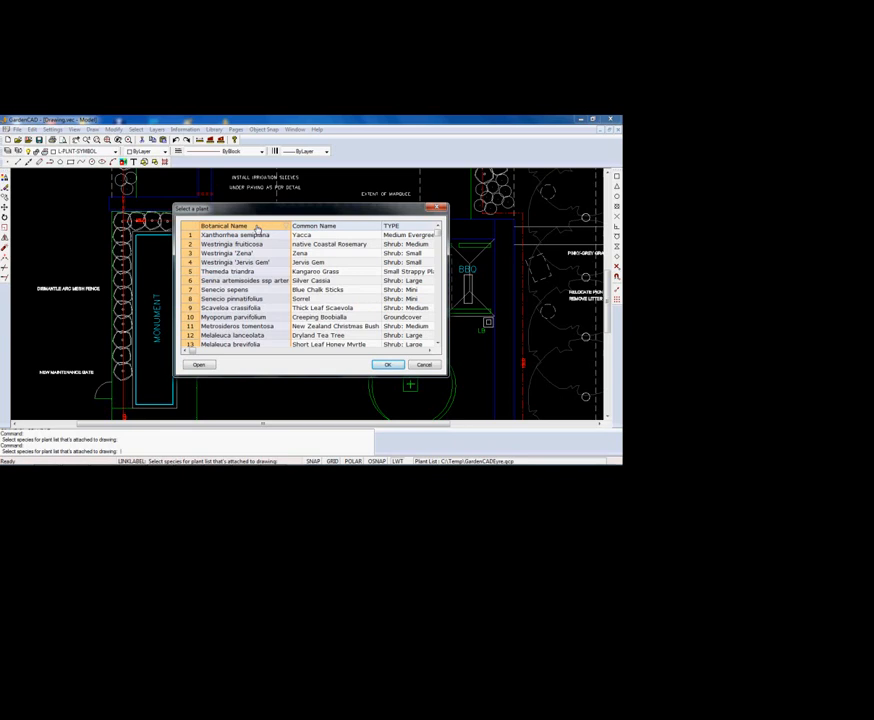
{"action": "left_click", "coordinate": [257, 229]}
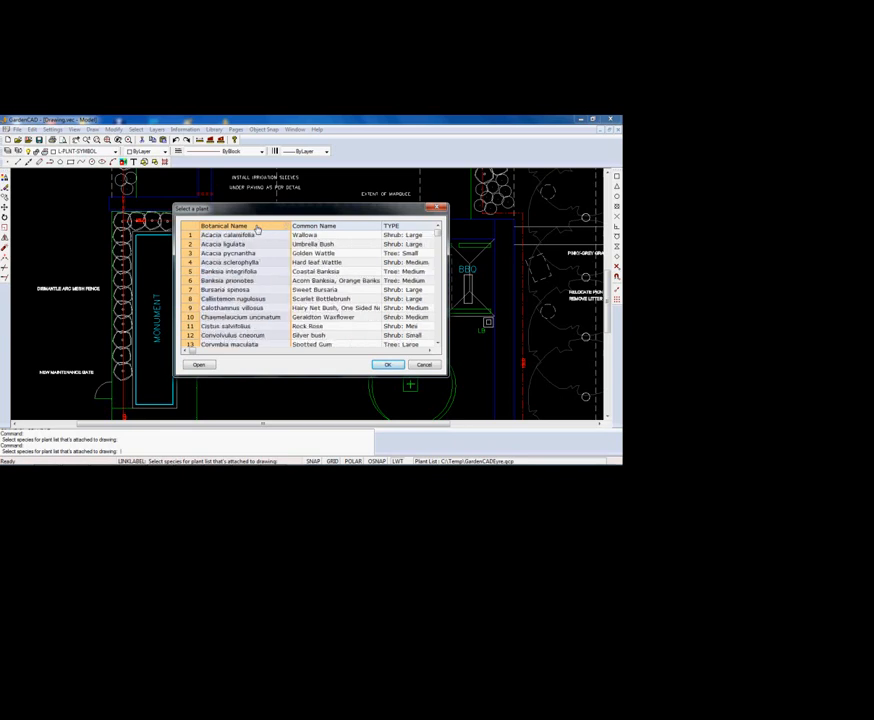
{"action": "left_click", "coordinate": [353, 229]}
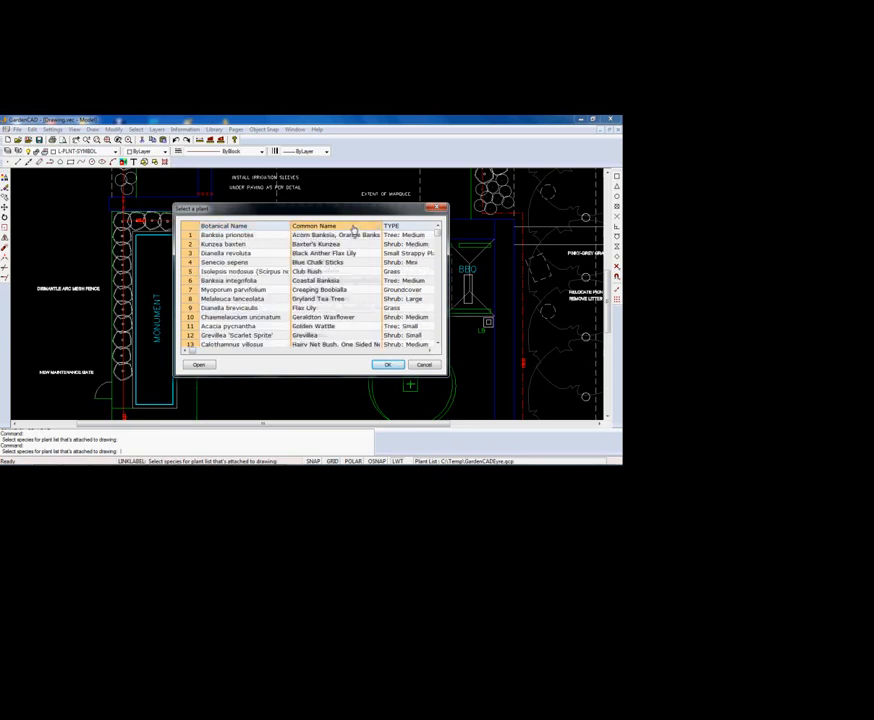
{"action": "left_click", "coordinate": [352, 229]}
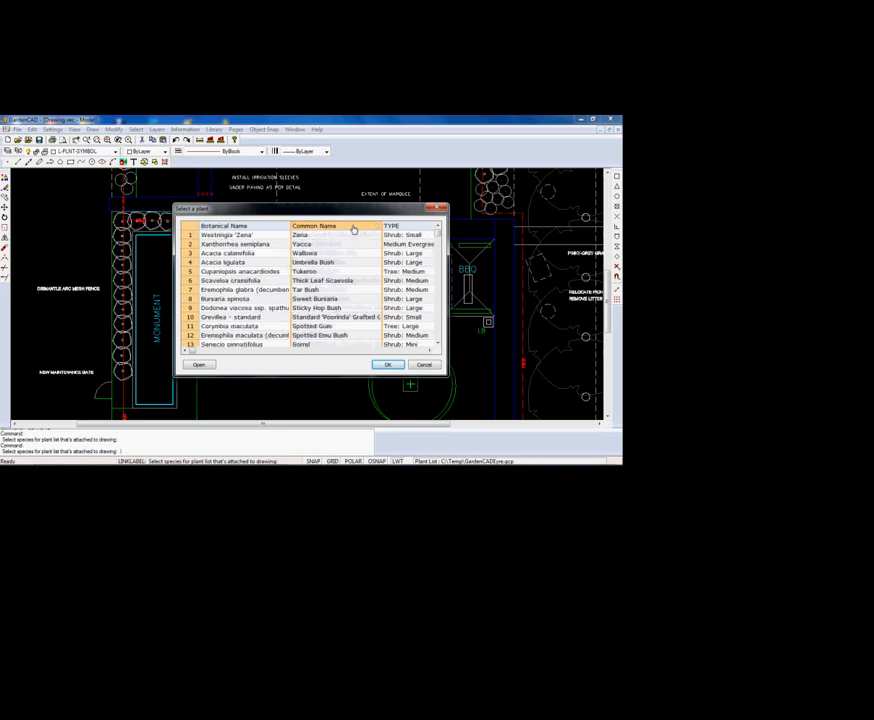
{"action": "left_click", "coordinate": [249, 228]}
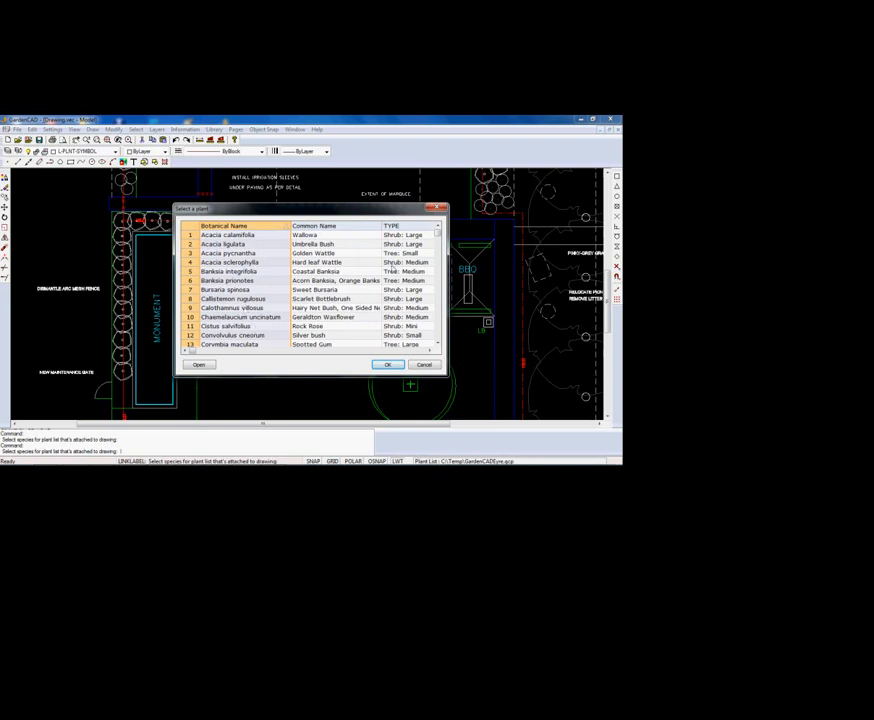
Step: Sort the plants by type in reverse order and look through the list of trees, small plants and shrubs
{"action": "left_click", "coordinate": [409, 227]}
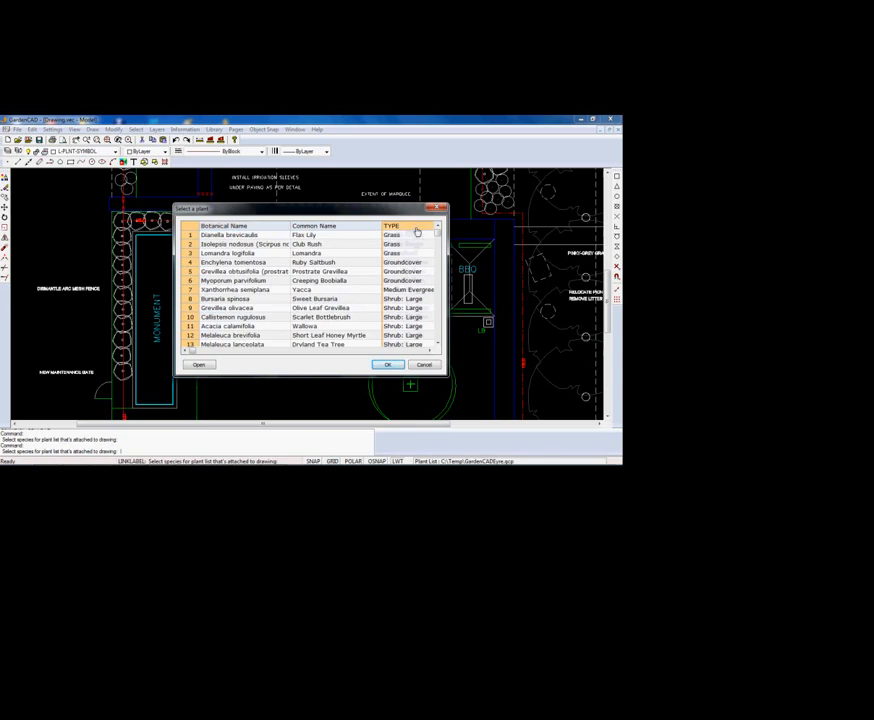
{"action": "left_click", "coordinate": [416, 228]}
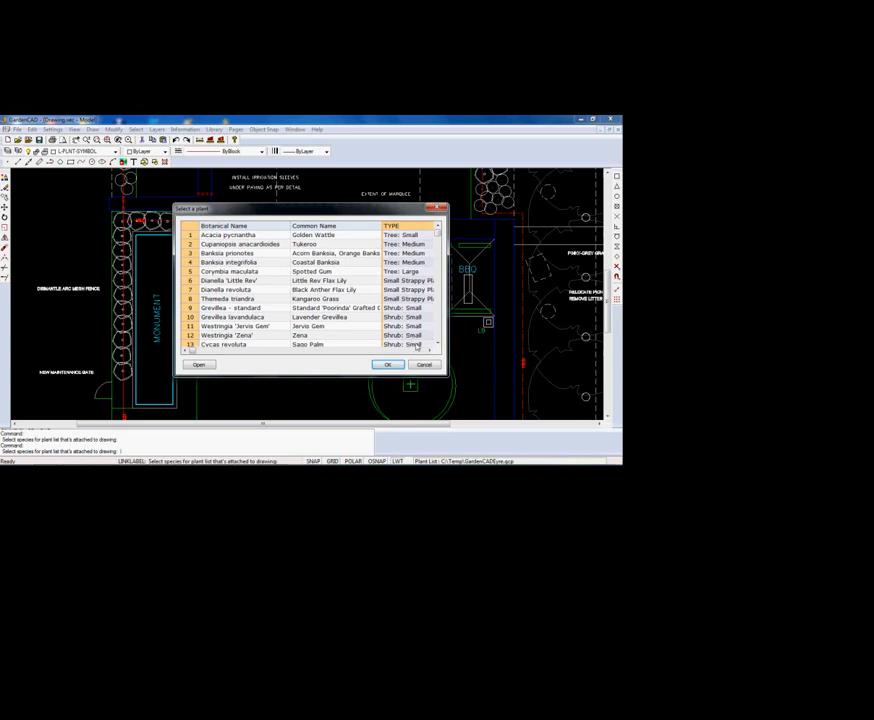
{"action": "left_click", "coordinate": [438, 344]}
{"action": "left_click", "coordinate": [438, 344]}
{"action": "left_click", "coordinate": [438, 344]}
{"action": "left_click", "coordinate": [438, 344]}
{"action": "left_click", "coordinate": [438, 344]}
{"action": "left_click", "coordinate": [438, 344]}
{"action": "left_click", "coordinate": [438, 344]}
{"action": "left_click", "coordinate": [438, 344]}
{"action": "left_click", "coordinate": [438, 344]}
{"action": "left_click", "coordinate": [438, 344]}
{"action": "left_click", "coordinate": [438, 344]}
{"action": "left_click", "coordinate": [438, 344]}
{"action": "left_click", "coordinate": [438, 344]}
{"action": "left_click", "coordinate": [438, 344]}
{"action": "left_click", "coordinate": [438, 344]}
{"action": "left_click", "coordinate": [438, 344]}
{"action": "left_click", "coordinate": [438, 344]}
{"action": "left_click", "coordinate": [438, 344]}
{"action": "left_click", "coordinate": [438, 344]}
{"action": "left_click", "coordinate": [438, 344]}
{"action": "left_click", "coordinate": [438, 344]}
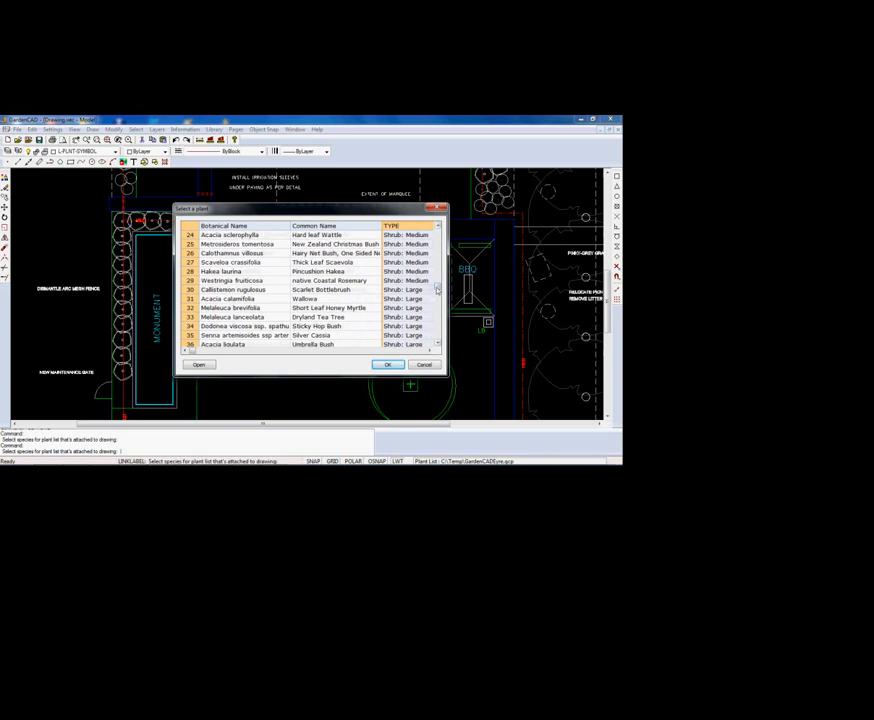
Step: Sort the plants by botanical name again and choose Acacia calamifolia as the species to label
{"action": "scroll", "coordinate": [437, 289], "scroll_direction": "up", "scroll_amount": 8}
{"action": "left_click", "coordinate": [254, 226]}
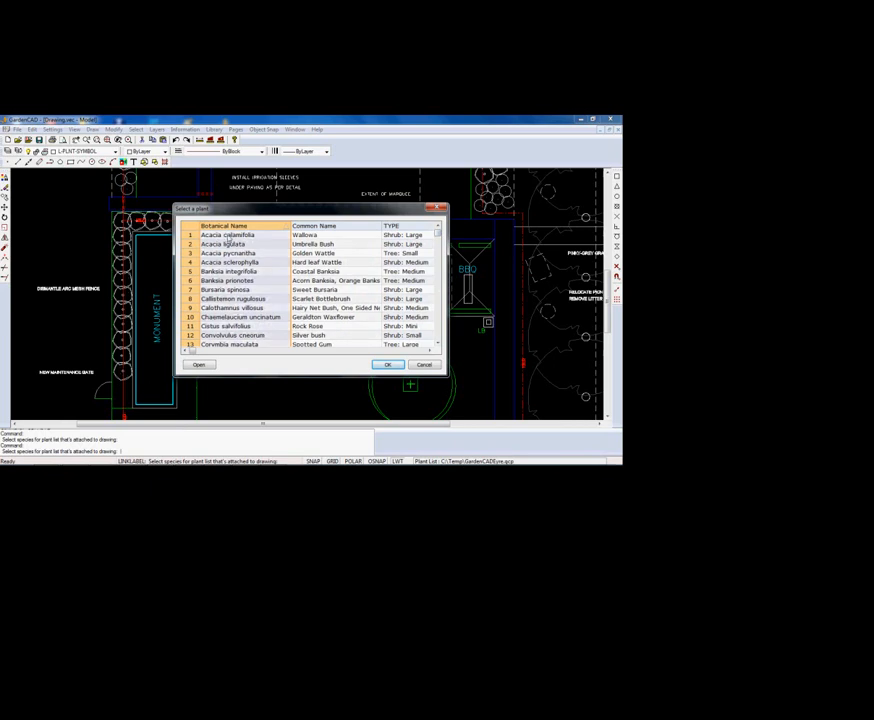
{"action": "left_click", "coordinate": [190, 237]}
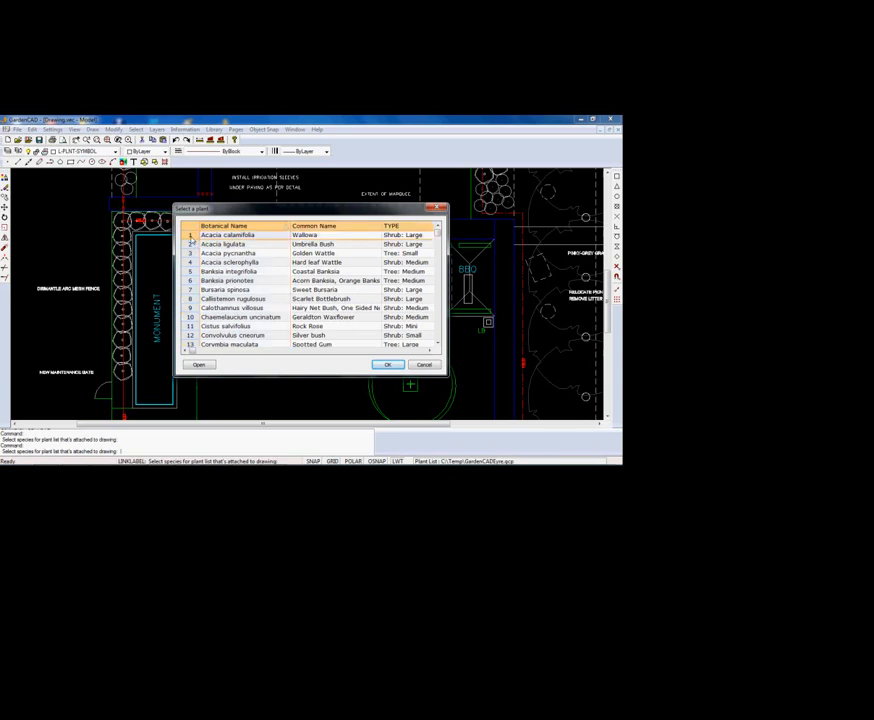
{"action": "left_click", "coordinate": [388, 364]}
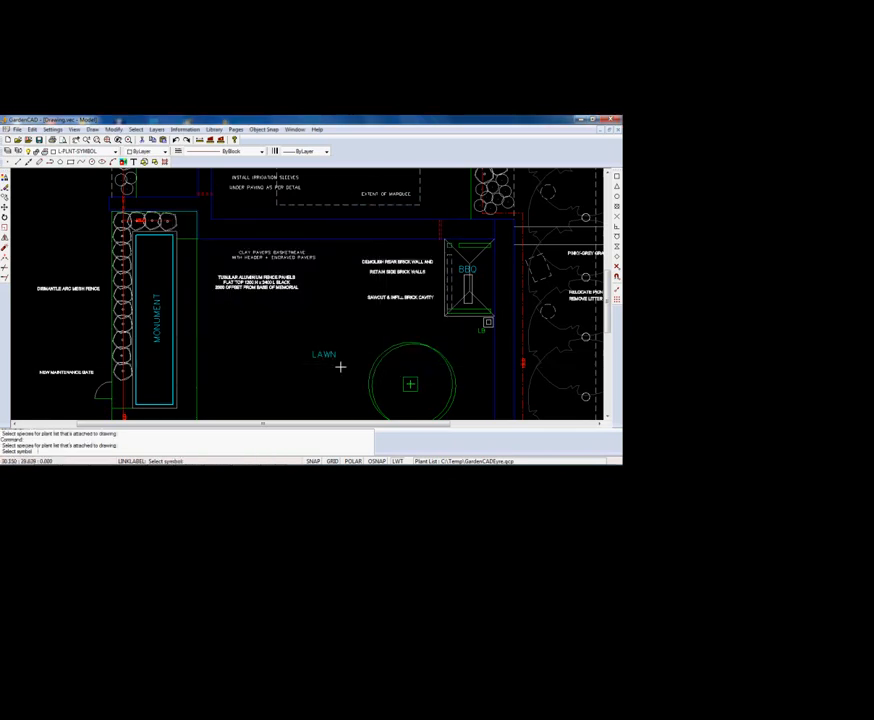
Step: Select all shrub symbols in the L-shaped row beside and above the monument for the label, starting from the free end above it
{"action": "scroll", "coordinate": [116, 376], "scroll_direction": "up", "scroll_amount": 3}
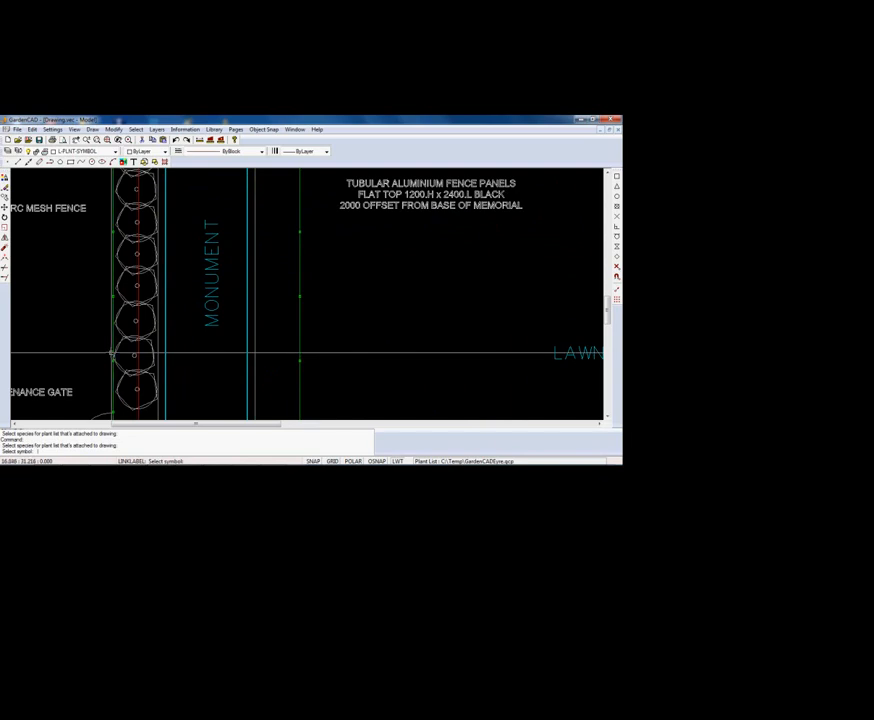
{"action": "scroll", "coordinate": [228, 314], "scroll_direction": "down", "scroll_amount": 1}
{"action": "middle_click_drag", "start_coordinate": [228, 314], "coordinate": [221, 366]}
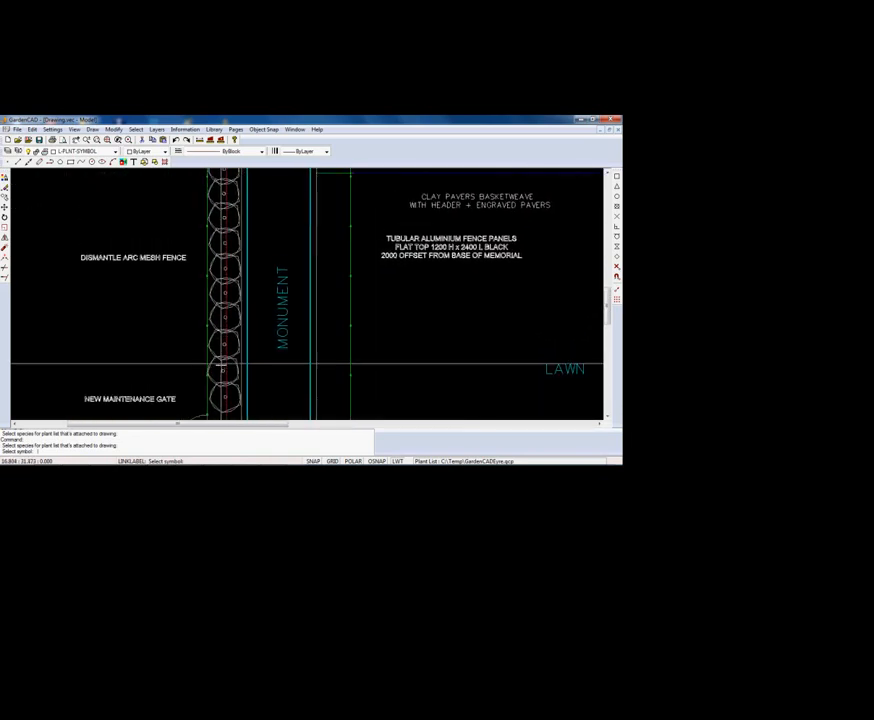
{"action": "scroll", "coordinate": [221, 366], "scroll_direction": "down", "scroll_amount": 1}
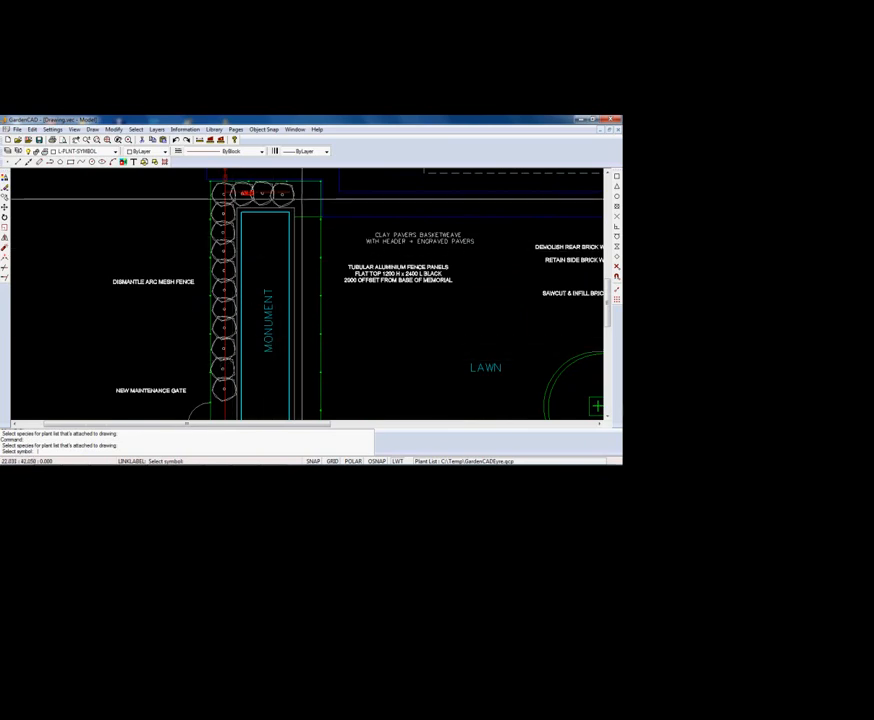
{"action": "left_click", "coordinate": [286, 191]}
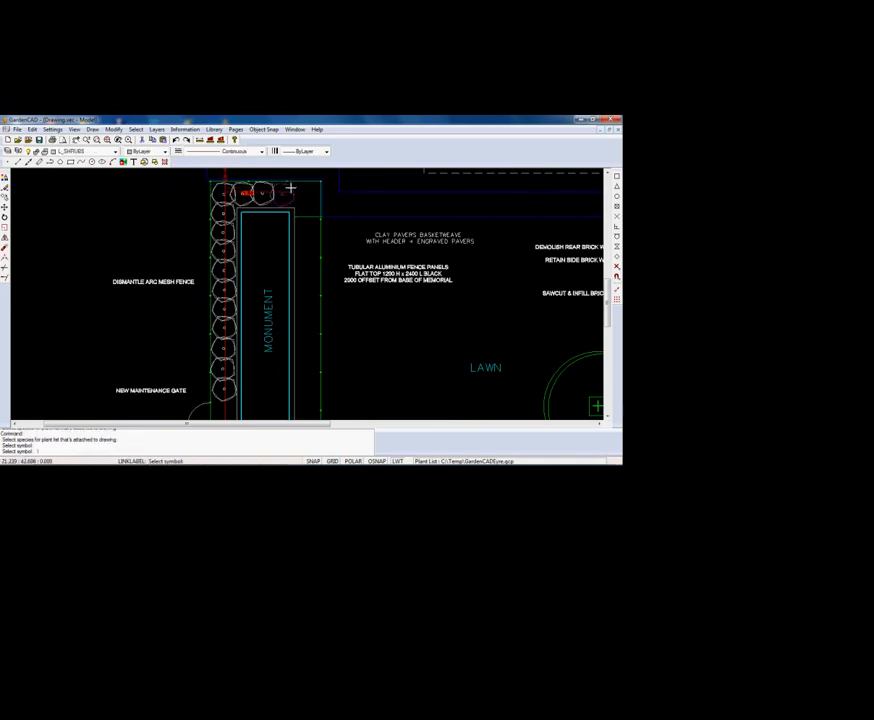
{"action": "left_click", "coordinate": [269, 184]}
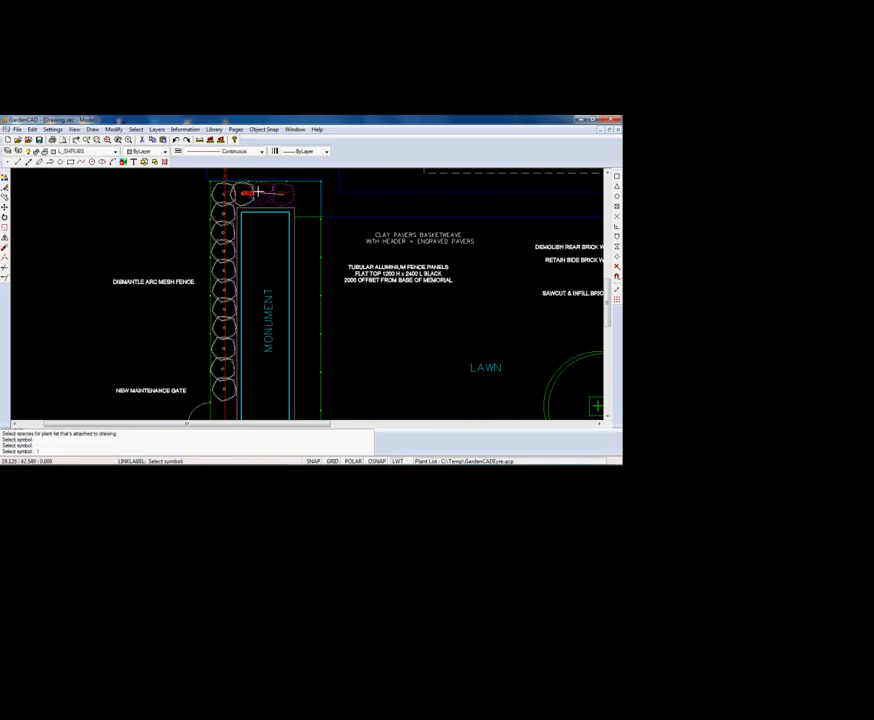
{"action": "left_click", "coordinate": [250, 186]}
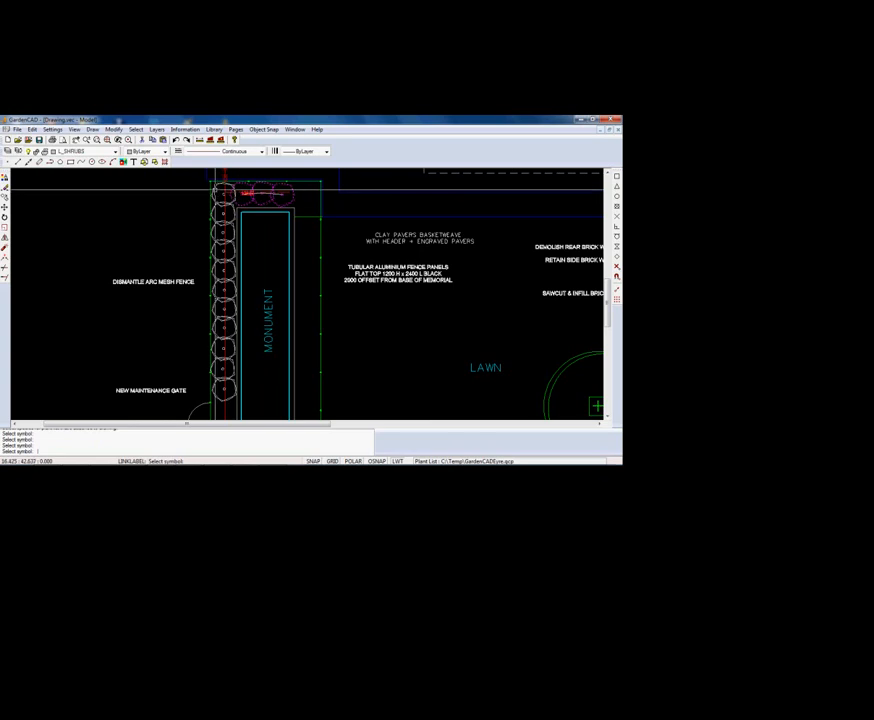
{"action": "left_click", "coordinate": [213, 193]}
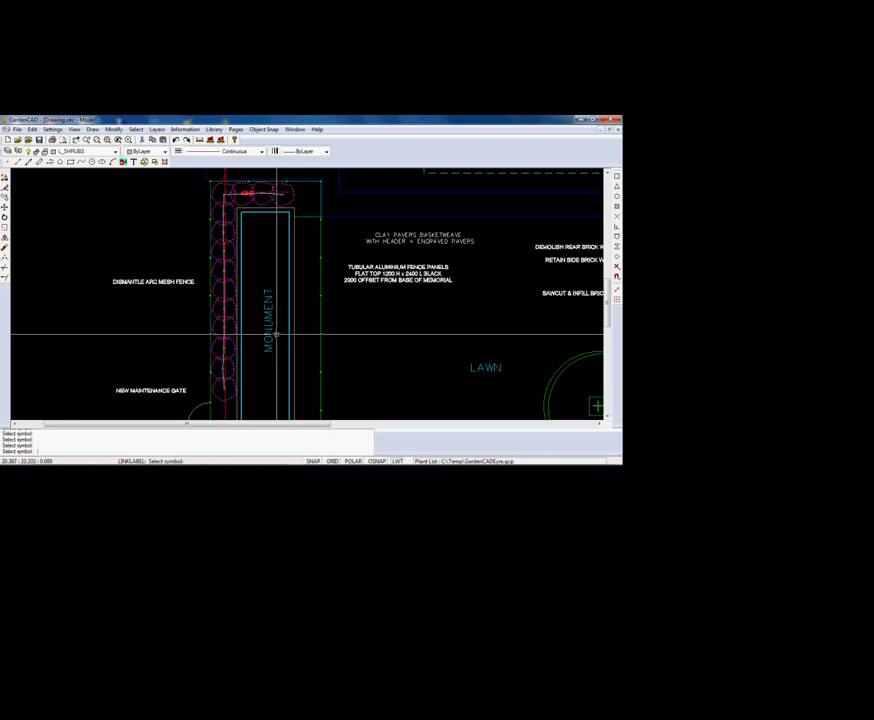
{"action": "left_click", "coordinate": [146, 354]}
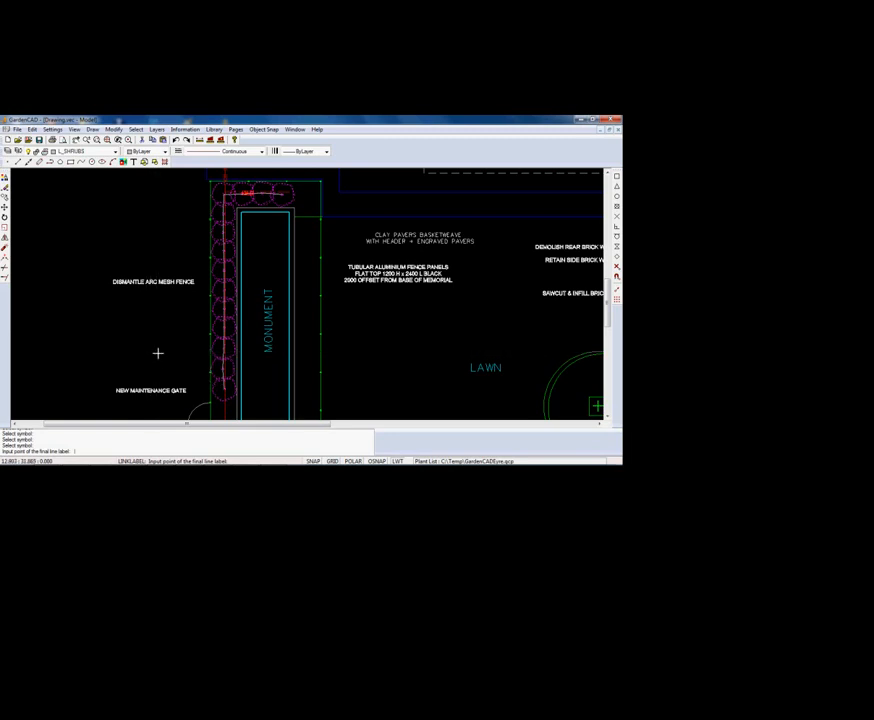
Step: End the leader line just above the NEW MAINTENANCE GATE note, set the label height to 0.1 and place the label text at its end
{"action": "middle_click_drag", "start_coordinate": [166, 359], "coordinate": [152, 297]}
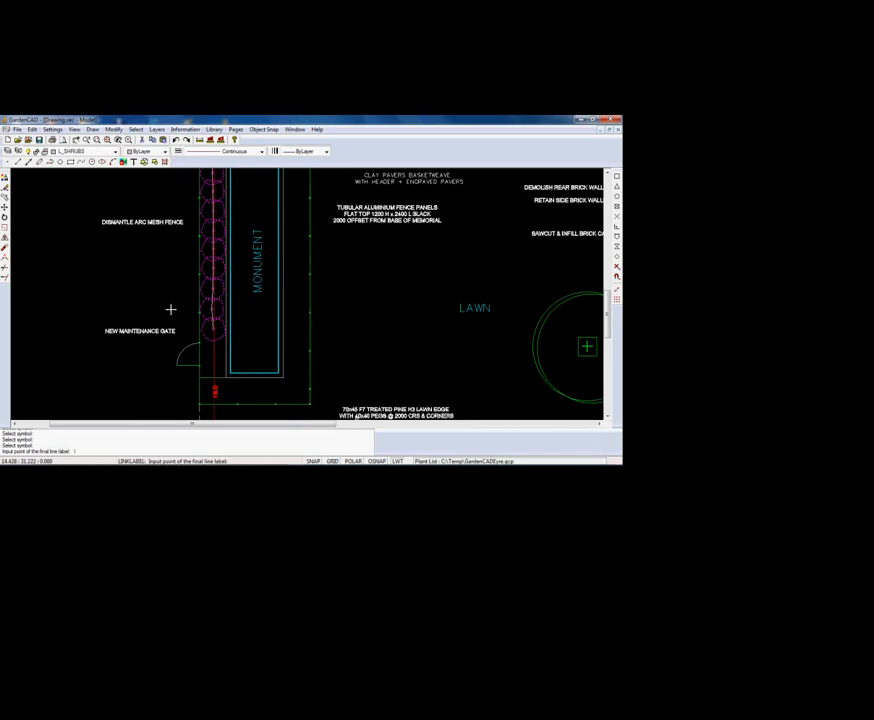
{"action": "left_click", "coordinate": [171, 308]}
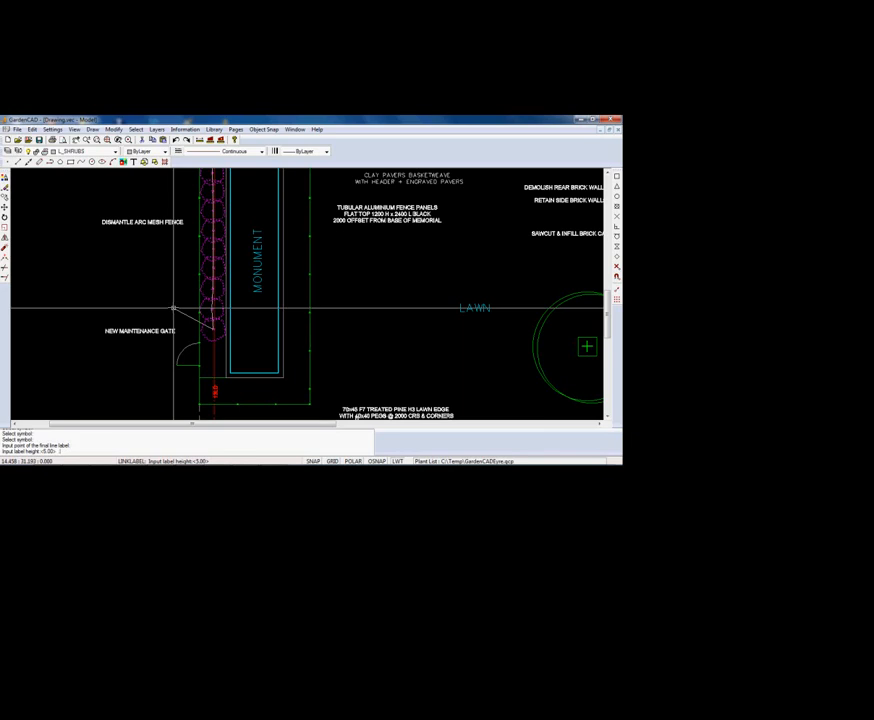
{"action": "type", "text": "1"}
{"action": "key", "text": "Return"}
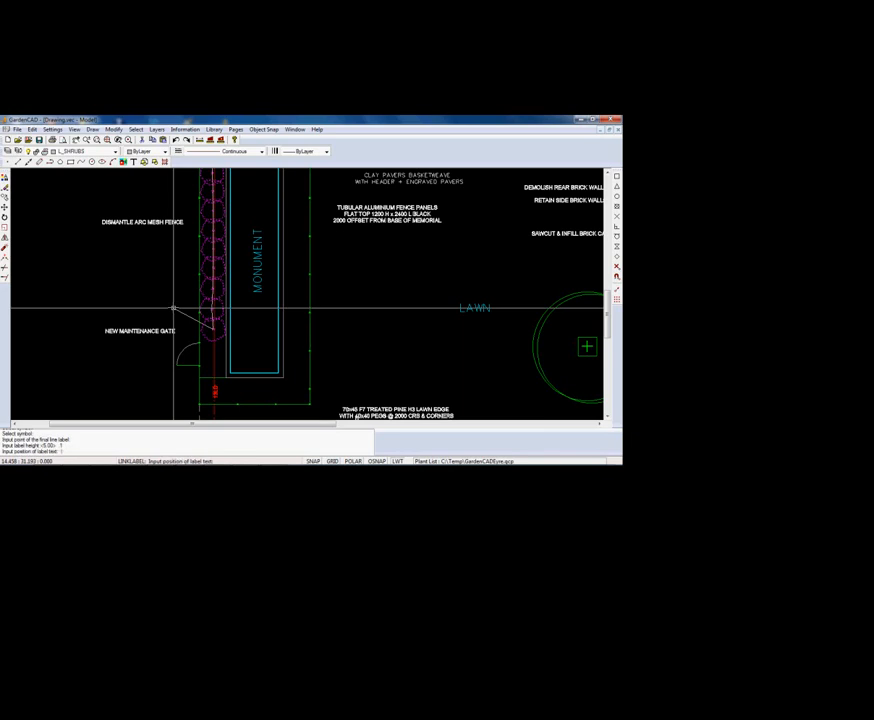
{"action": "scroll", "coordinate": [168, 310], "scroll_direction": "up", "scroll_amount": 4}
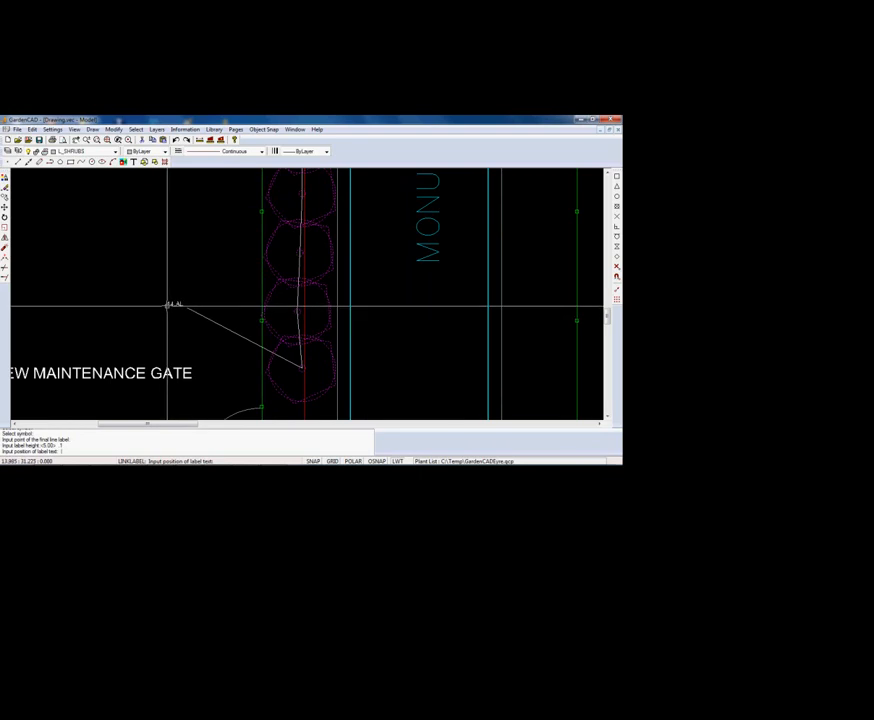
{"action": "left_click", "coordinate": [168, 305]}
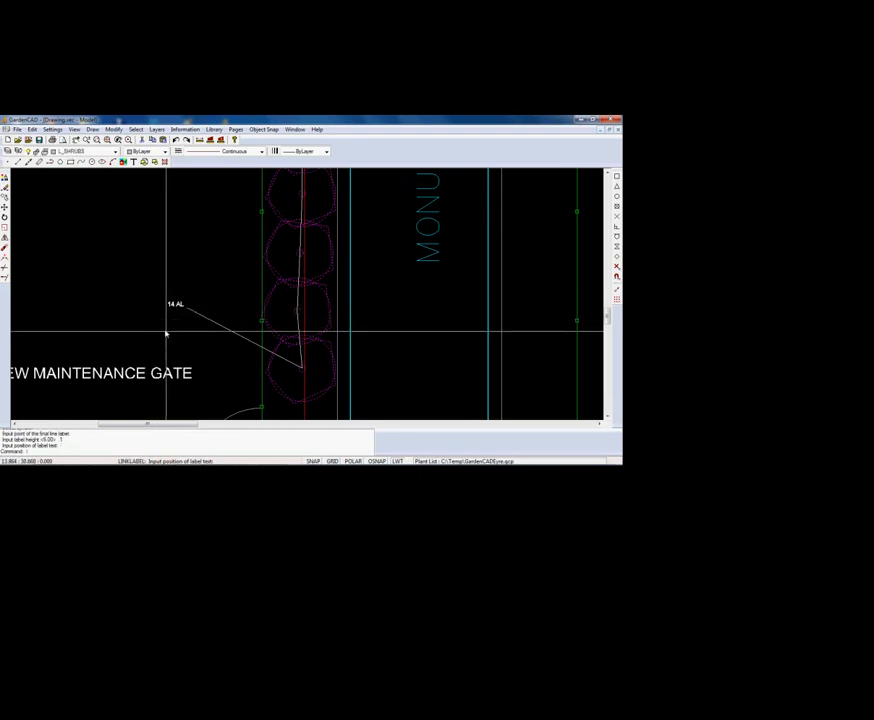
{"action": "scroll", "coordinate": [166, 334], "scroll_direction": "up", "scroll_amount": 1}
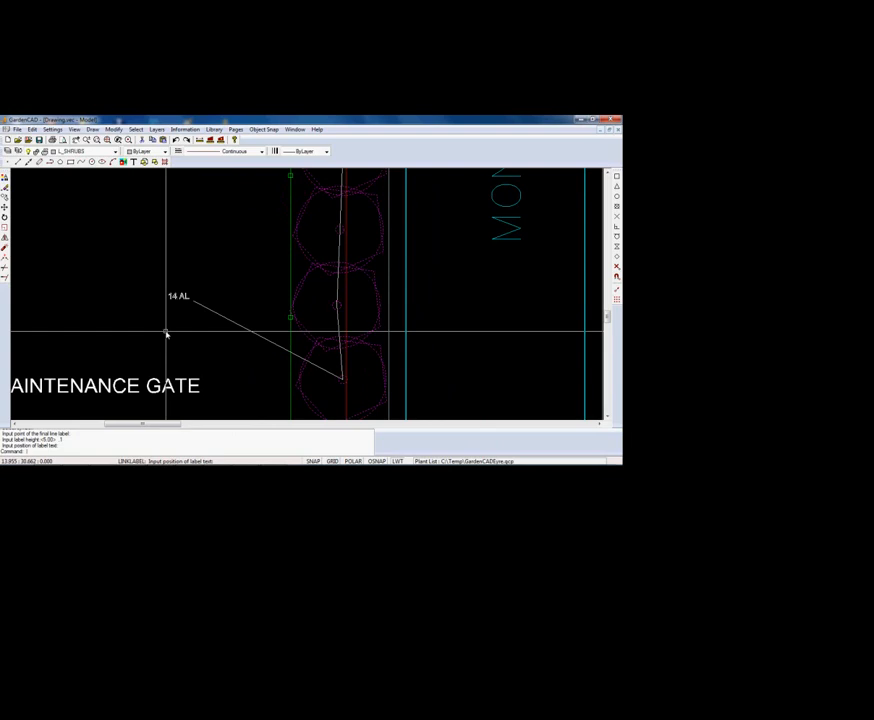
Step: Set the text height of the 14 AL label above the NEW MAINTENANCE GATE note to 0.3
{"action": "scroll", "coordinate": [166, 334], "scroll_direction": "down", "scroll_amount": 2}
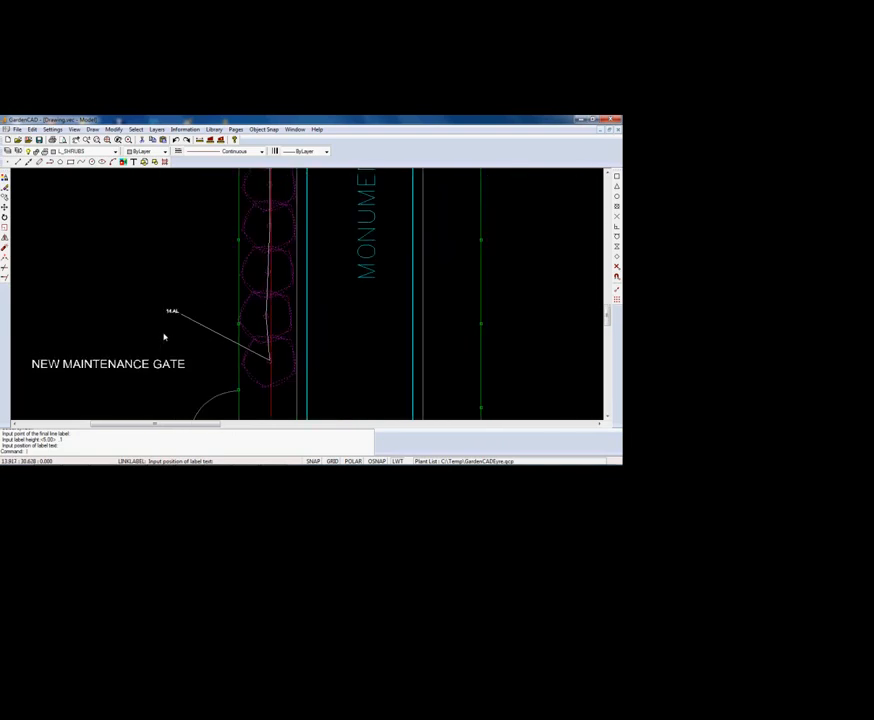
{"action": "left_click", "coordinate": [172, 313]}
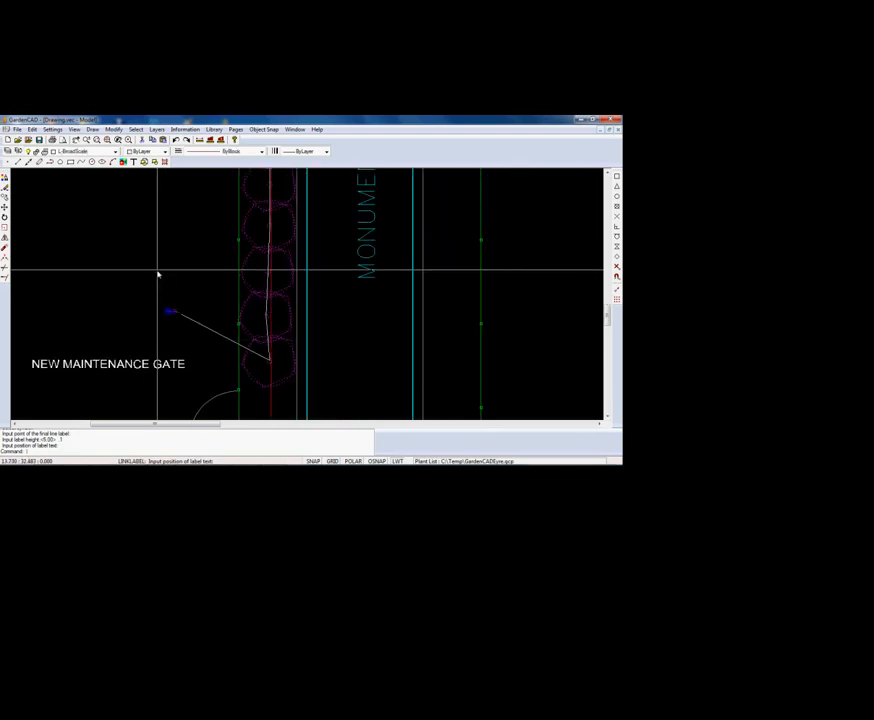
{"action": "right_click", "coordinate": [157, 273]}
{"action": "left_click", "coordinate": [164, 281]}
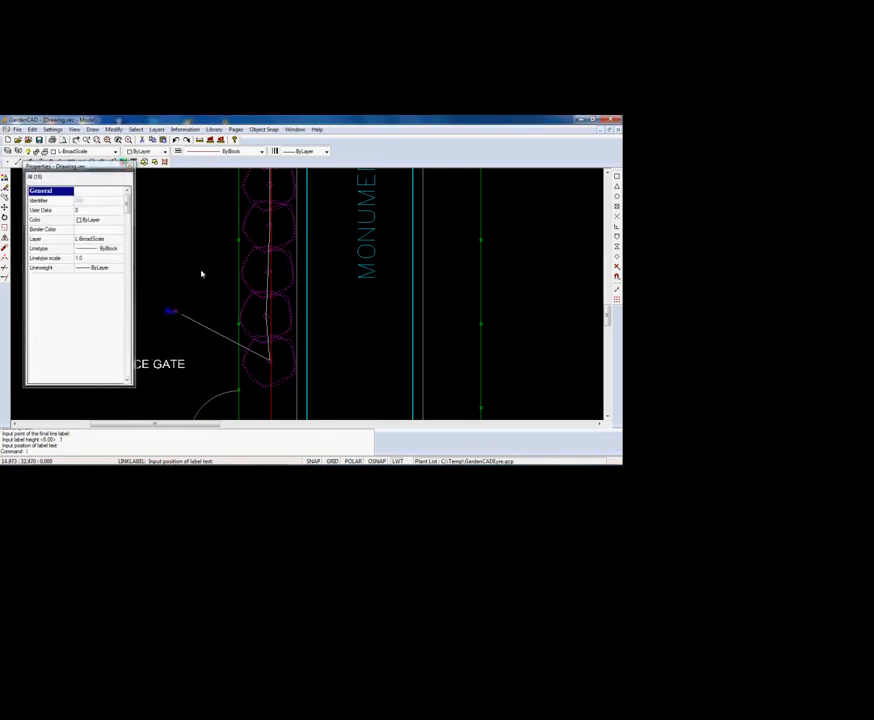
{"action": "key", "text": "Escape"}
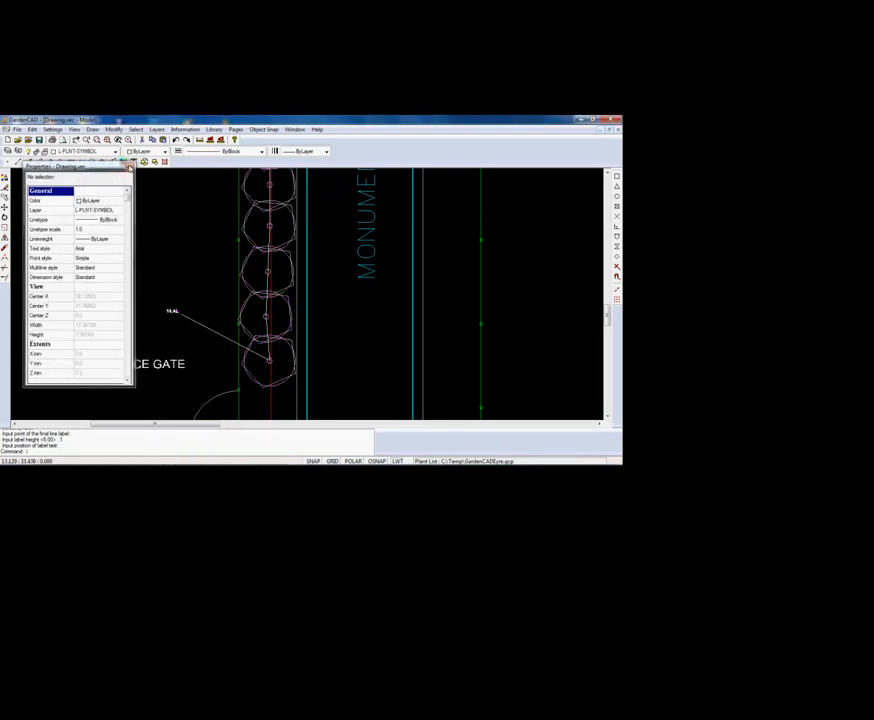
{"action": "left_click", "coordinate": [173, 311]}
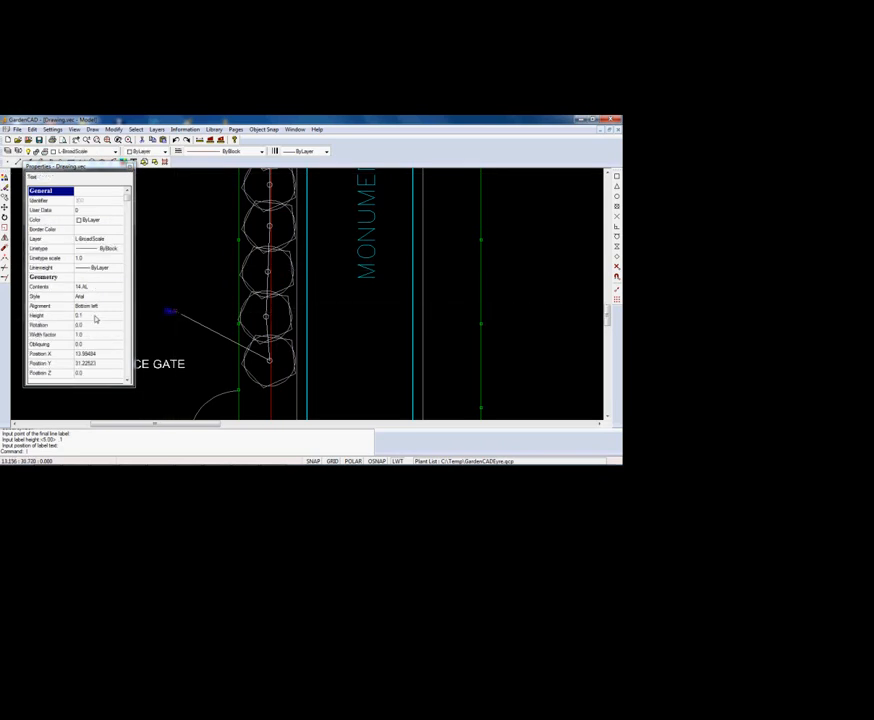
{"action": "left_click", "coordinate": [93, 316]}
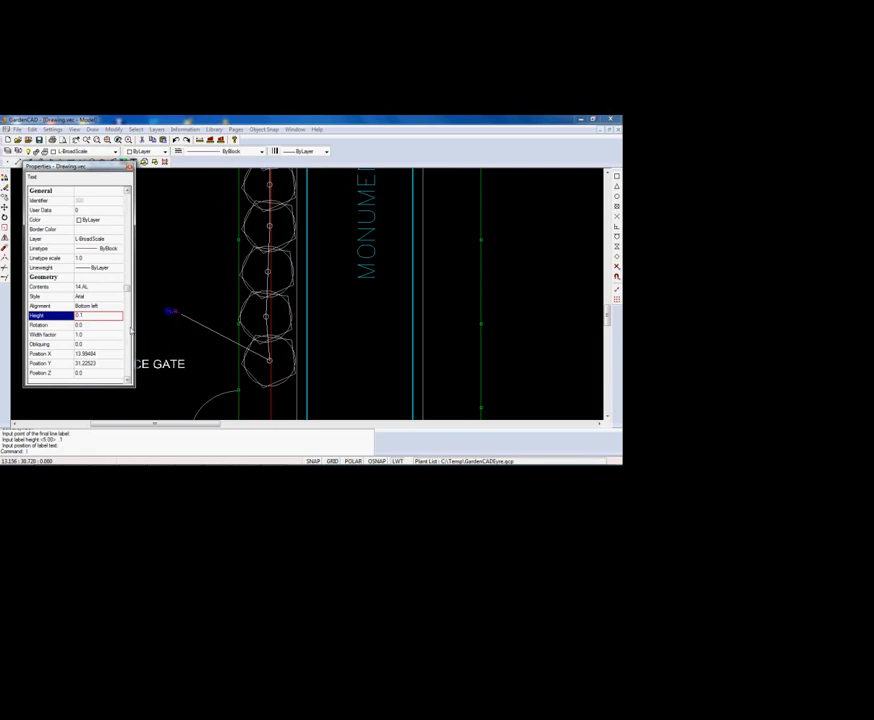
{"action": "key", "text": "Return"}
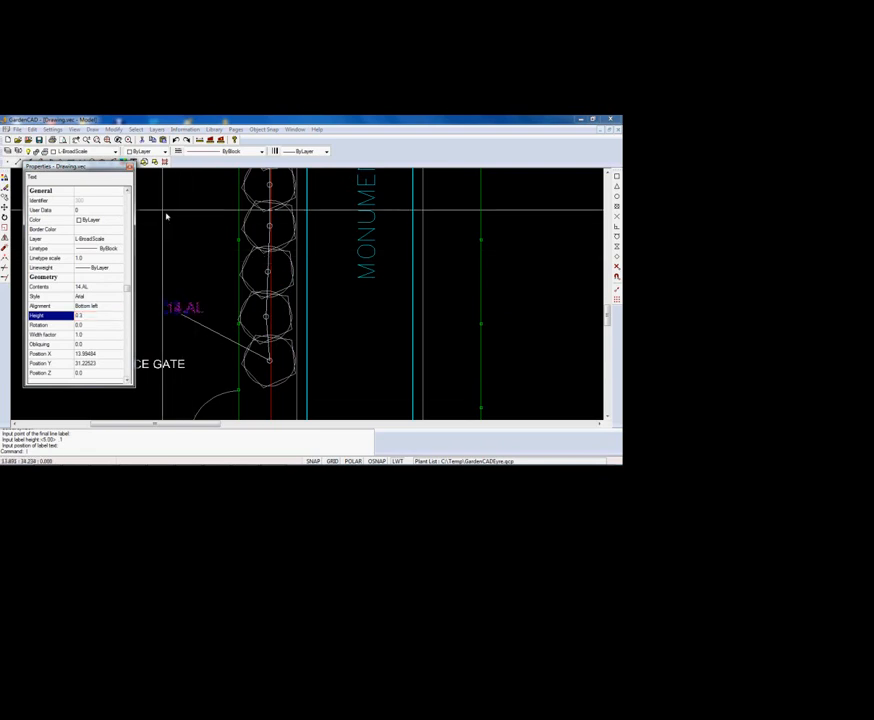
{"action": "left_click", "coordinate": [129, 167]}
{"action": "key", "text": "Escape"}
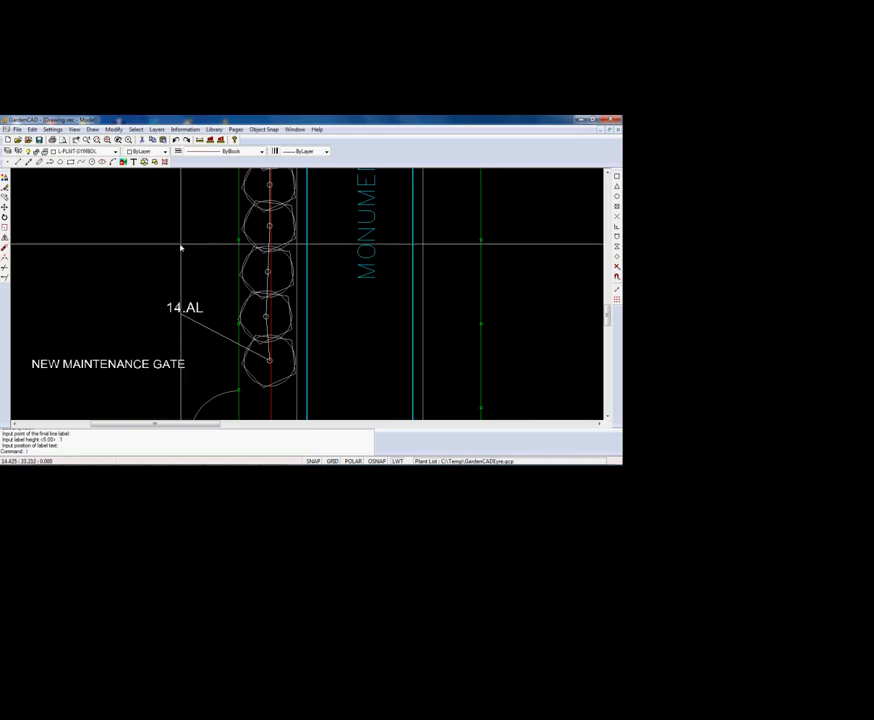
Step: Move the 14 AL label text away from the shrub row so that it ends at the free end of its leader line
{"action": "left_click", "coordinate": [184, 309]}
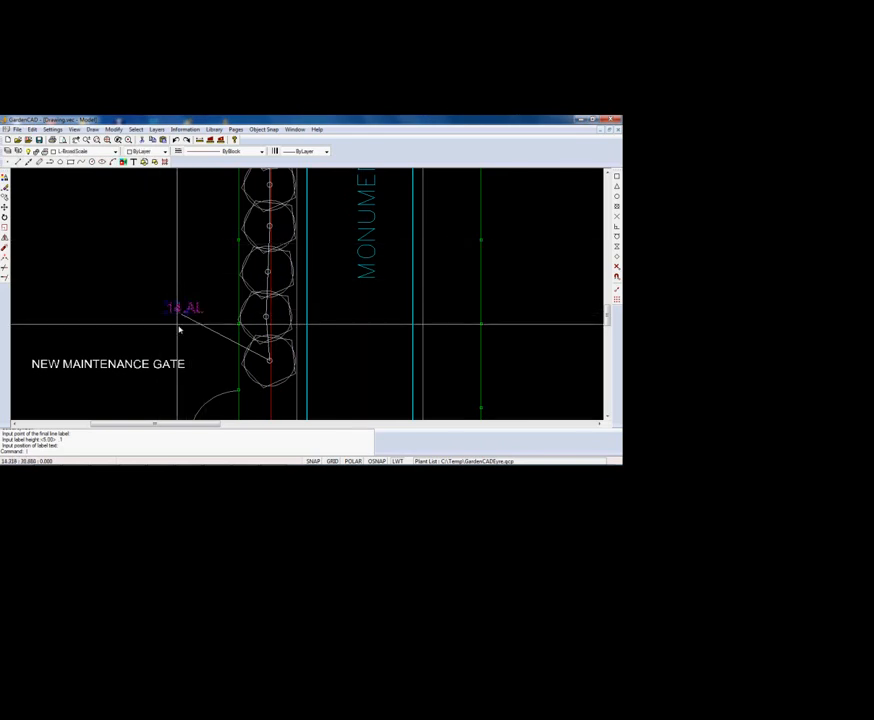
{"action": "left_click", "coordinate": [148, 311]}
{"action": "scroll", "coordinate": [187, 255], "scroll_direction": "down", "scroll_amount": 3}
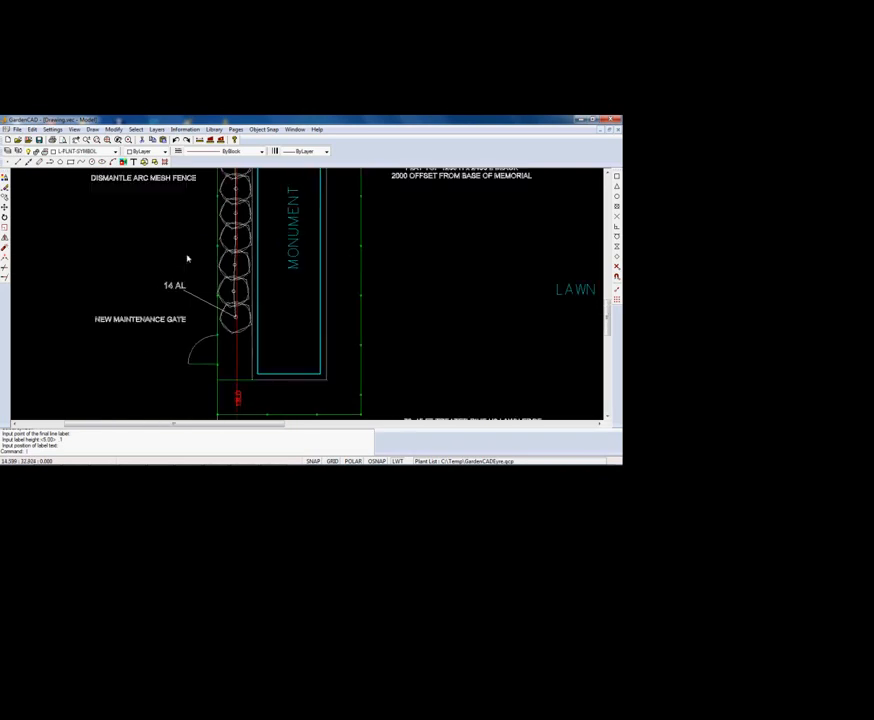
{"action": "scroll", "coordinate": [207, 257], "scroll_direction": "down", "scroll_amount": 3}
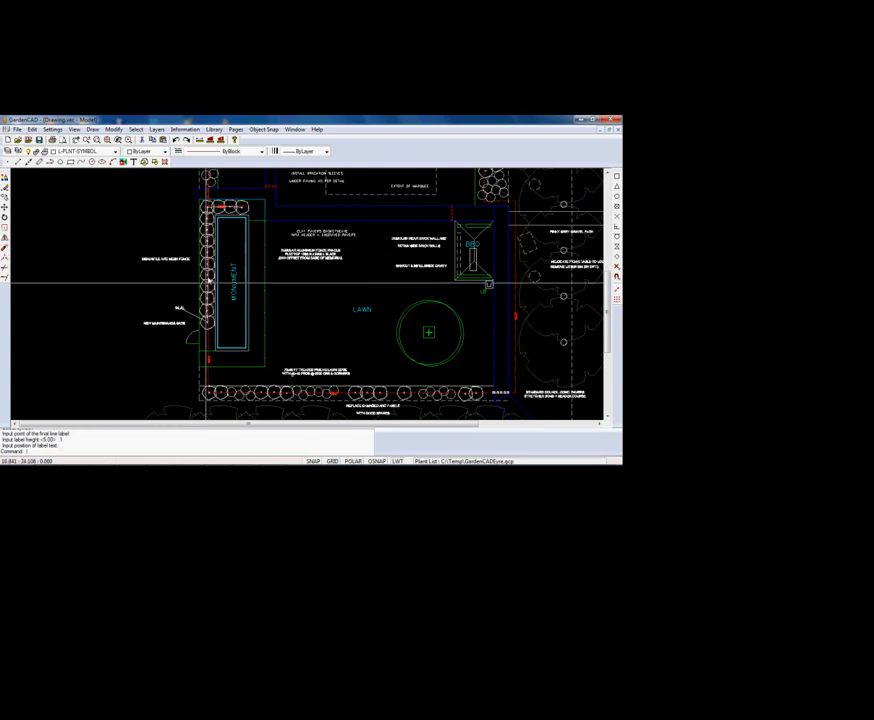
{"action": "scroll", "coordinate": [184, 310], "scroll_direction": "up", "scroll_amount": 1}
{"action": "scroll", "coordinate": [184, 310], "scroll_direction": "up", "scroll_amount": 1}
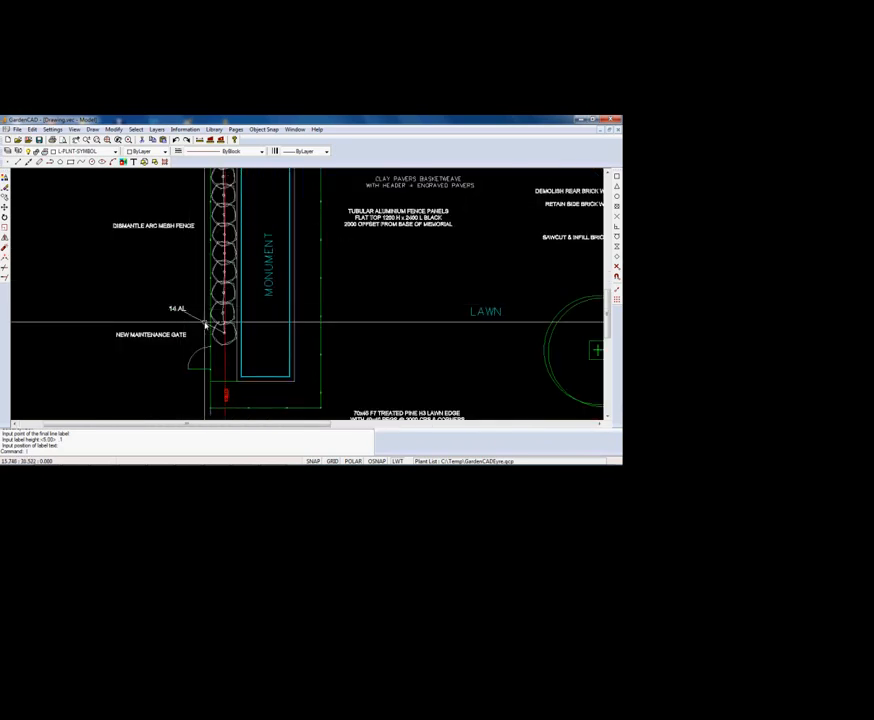
{"action": "scroll", "coordinate": [188, 314], "scroll_direction": "up", "scroll_amount": 1}
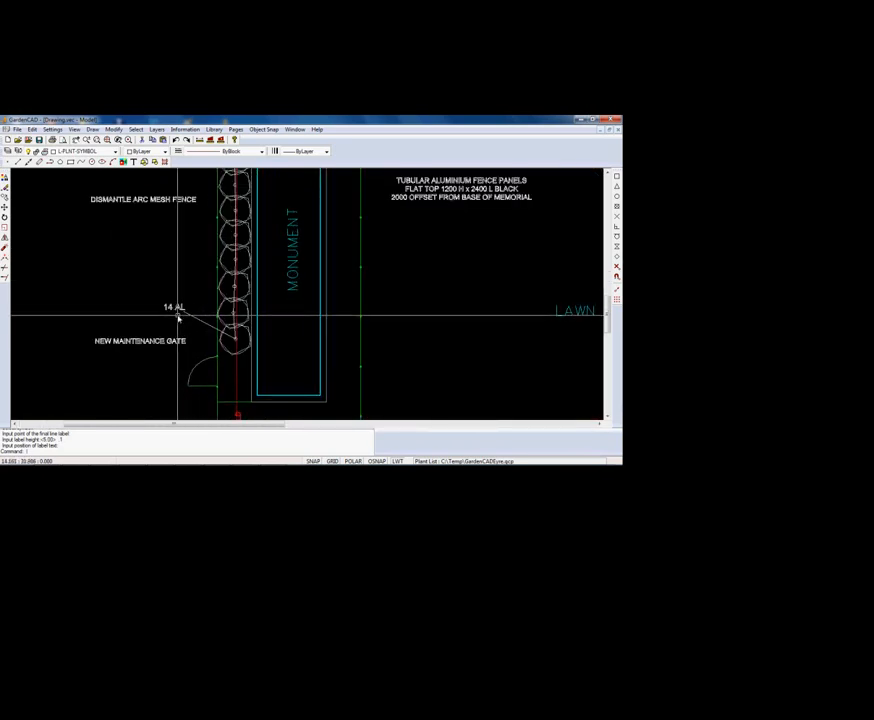
Step: Start a new linked label for the small round shrubs just above the monument bed and choose Calothamnus villosus as its species
{"action": "middle_click_drag", "start_coordinate": [211, 244], "coordinate": [187, 375]}
{"action": "scroll", "coordinate": [183, 270], "scroll_direction": "down", "scroll_amount": 2}
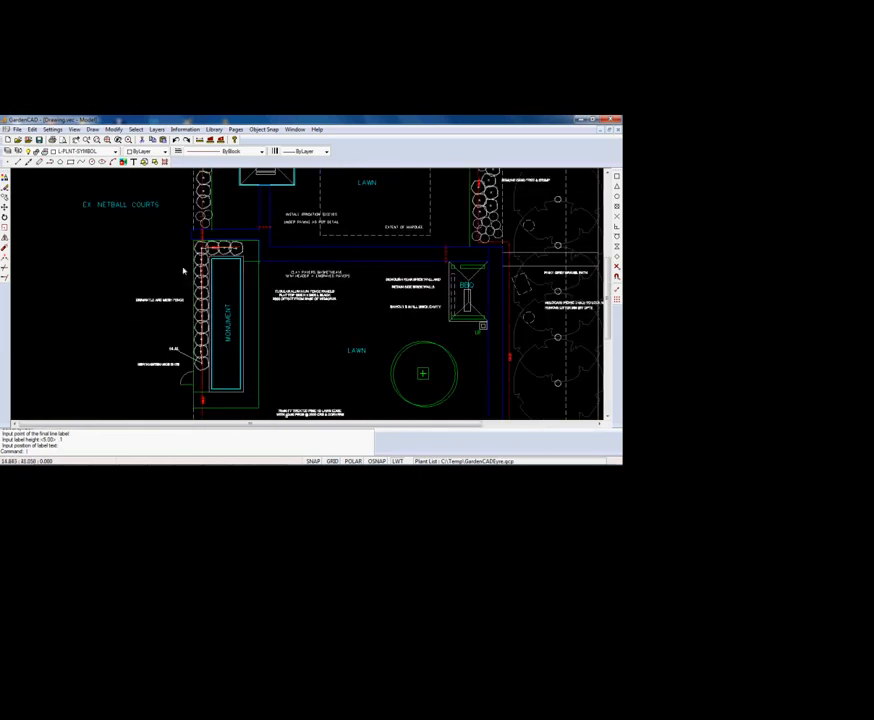
{"action": "middle_click_drag", "start_coordinate": [197, 237], "coordinate": [201, 298]}
{"action": "scroll", "coordinate": [210, 292], "scroll_direction": "up", "scroll_amount": 3}
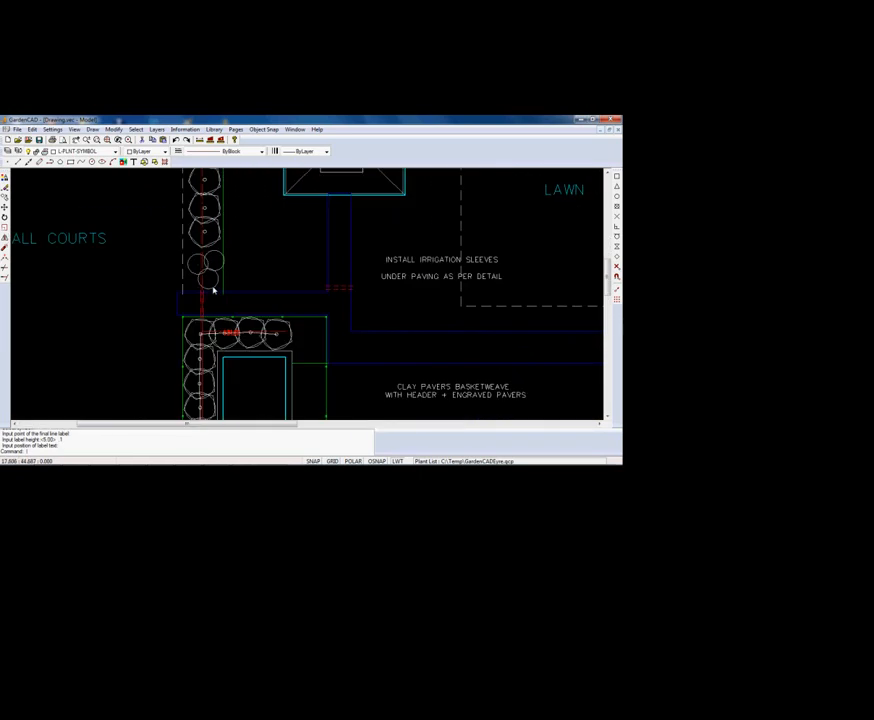
{"action": "scroll", "coordinate": [215, 284], "scroll_direction": "up", "scroll_amount": 1}
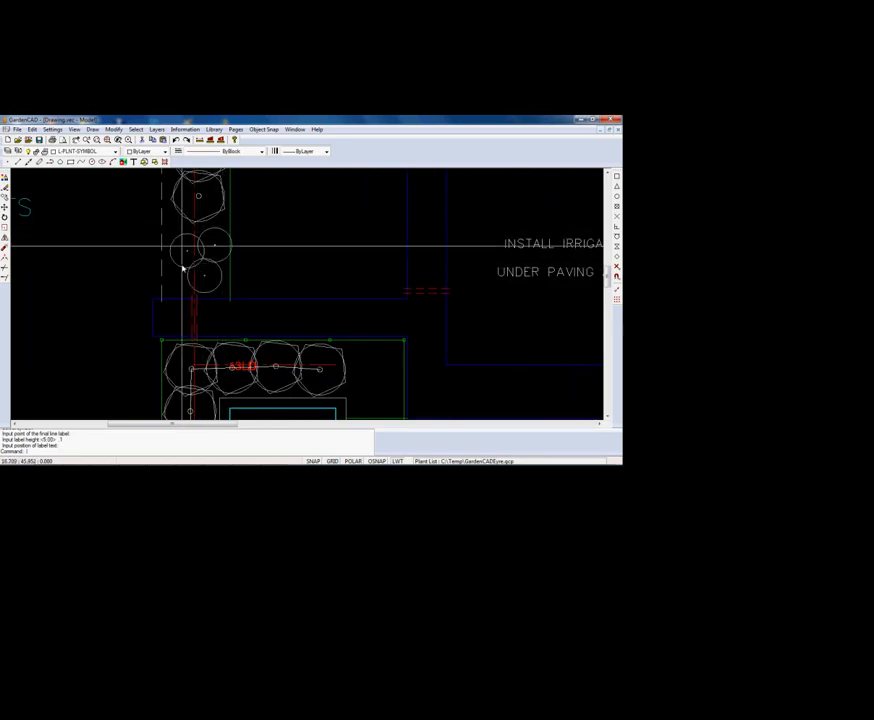
{"action": "left_click", "coordinate": [214, 129]}
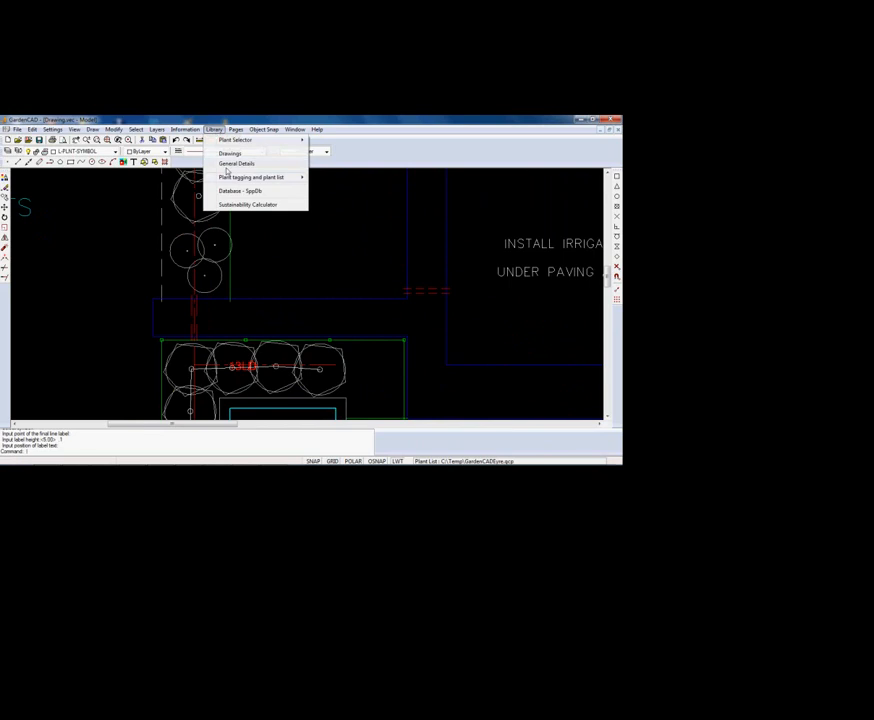
{"action": "mouse_move", "coordinate": [282, 178]}
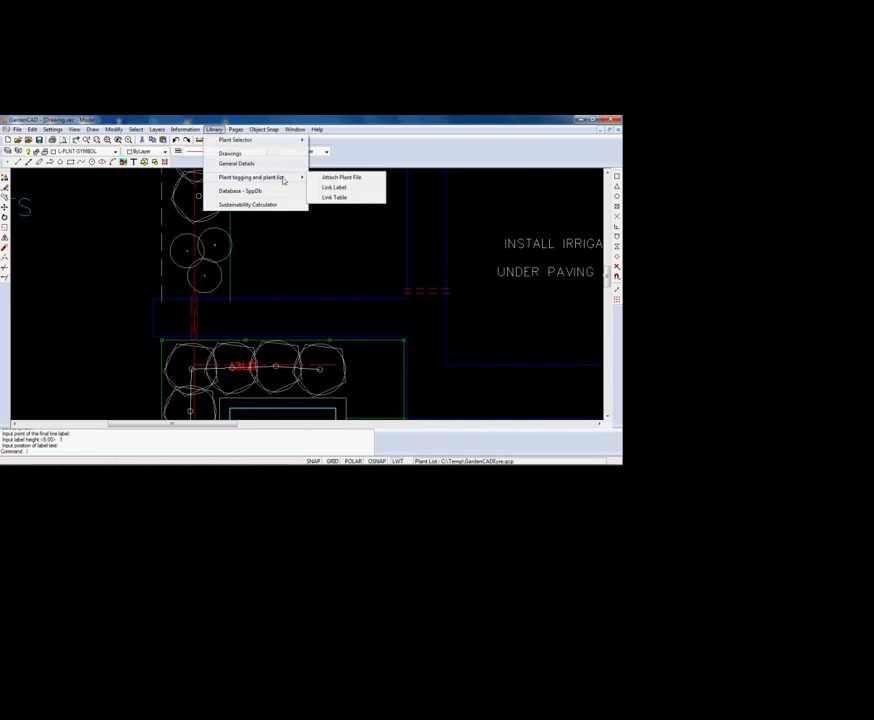
{"action": "left_click", "coordinate": [337, 189]}
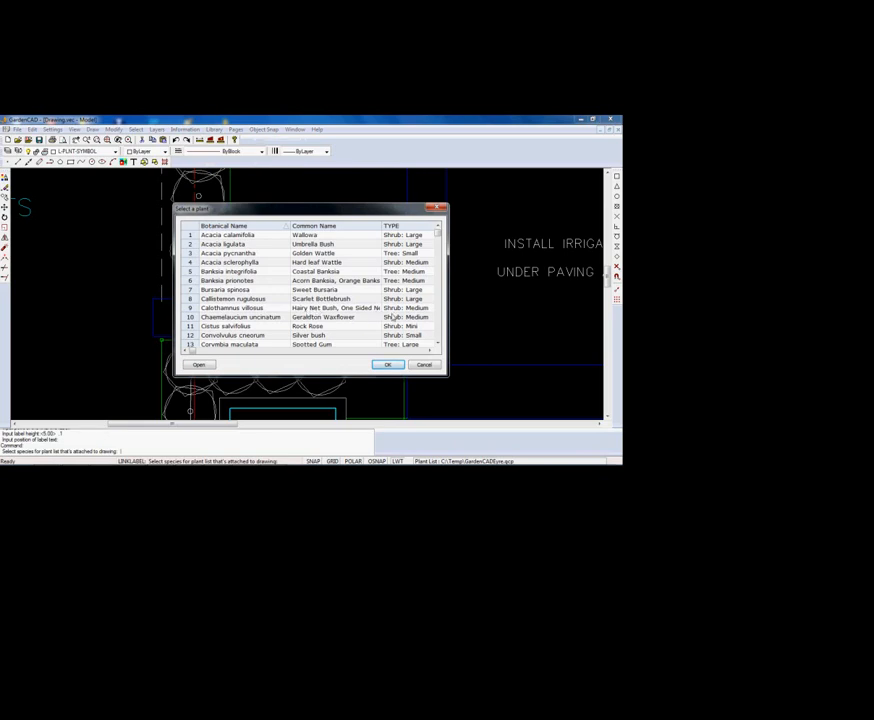
{"action": "left_click", "coordinate": [189, 309]}
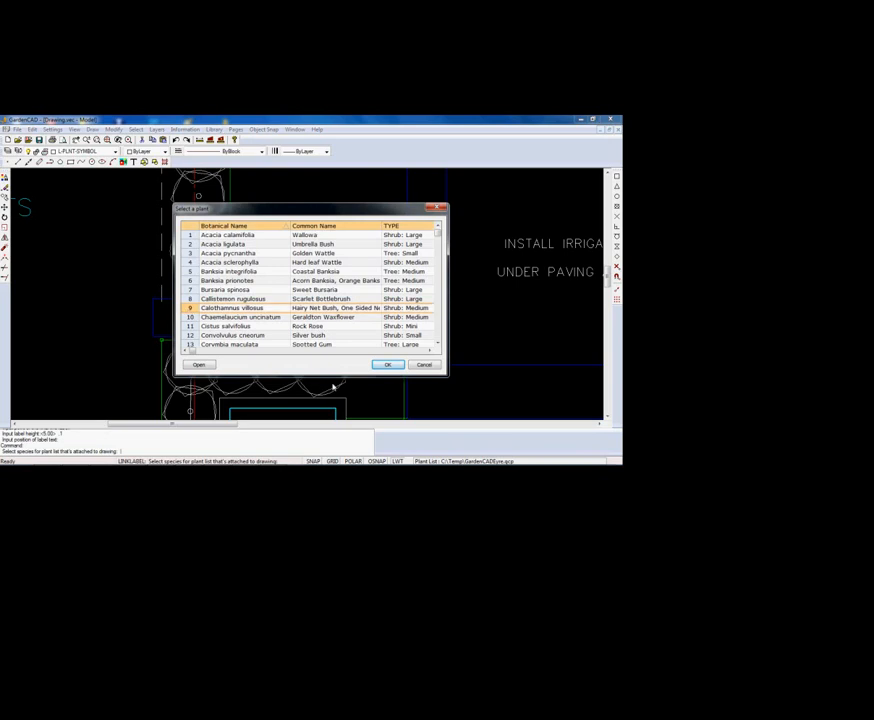
{"action": "left_click", "coordinate": [388, 364]}
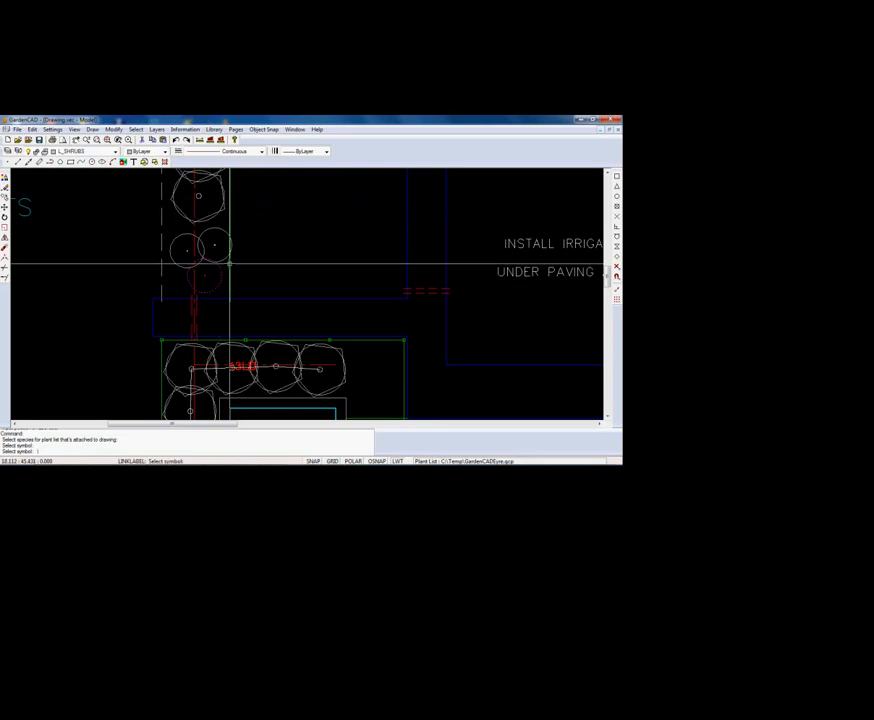
Step: Link the three small round shrub symbols above the monument bed and place their label outside the dashed boundary with height 0.3
{"action": "left_click", "coordinate": [215, 251]}
{"action": "left_click", "coordinate": [181, 235]}
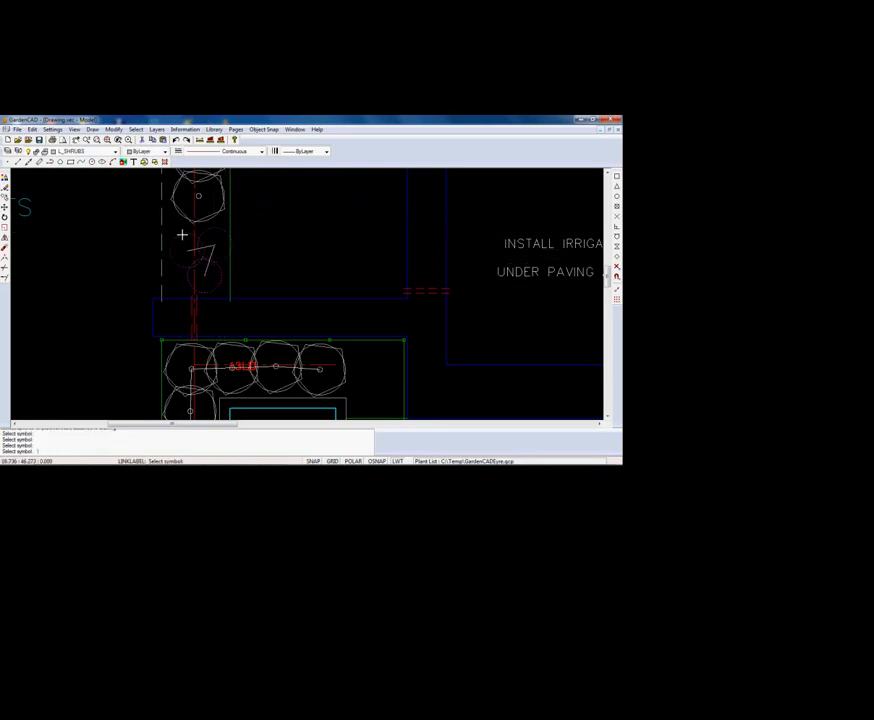
{"action": "key", "text": "Return"}
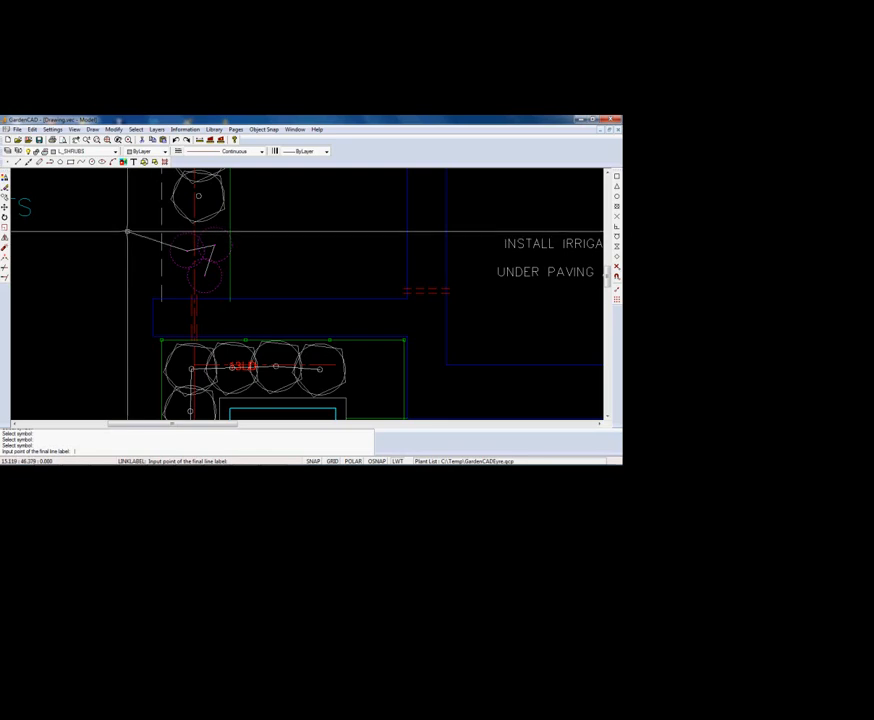
{"action": "left_click", "coordinate": [128, 231]}
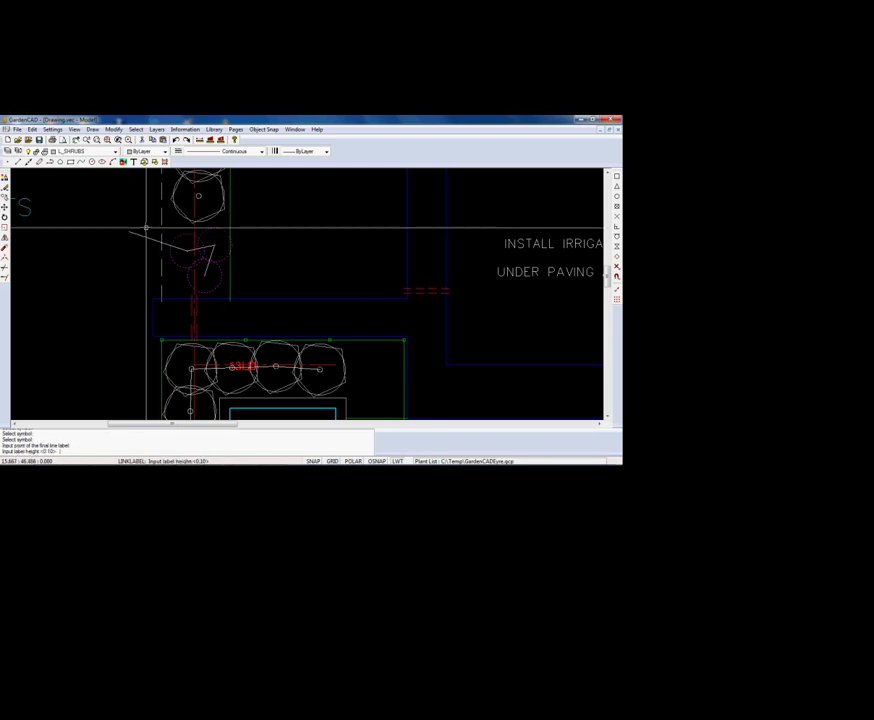
{"action": "key", "text": "Return"}
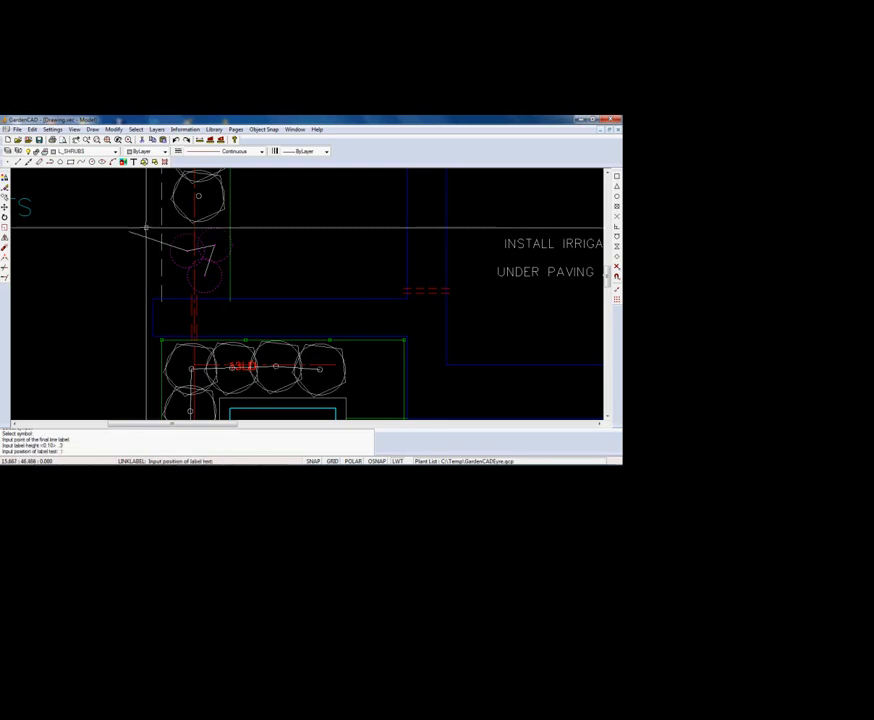
{"action": "left_click", "coordinate": [94, 228]}
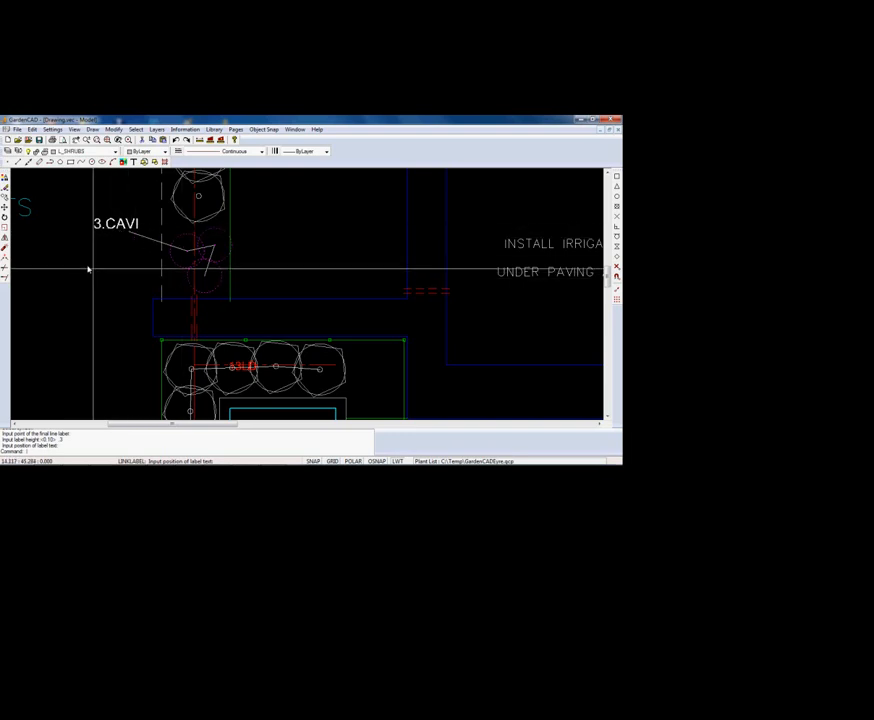
{"action": "left_click", "coordinate": [98, 272]}
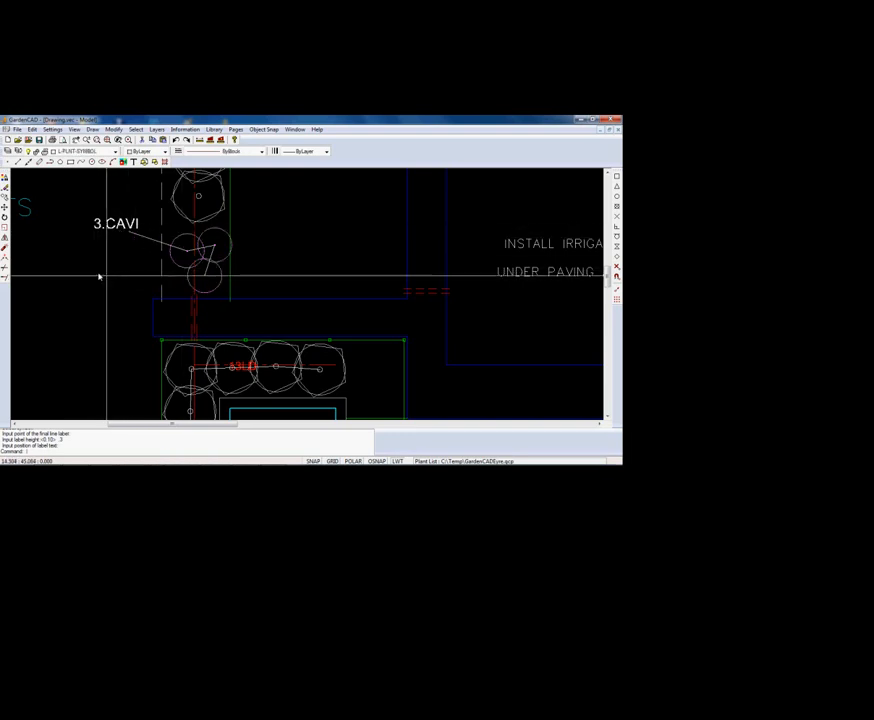
{"action": "scroll", "coordinate": [107, 279], "scroll_direction": "down", "scroll_amount": 1}
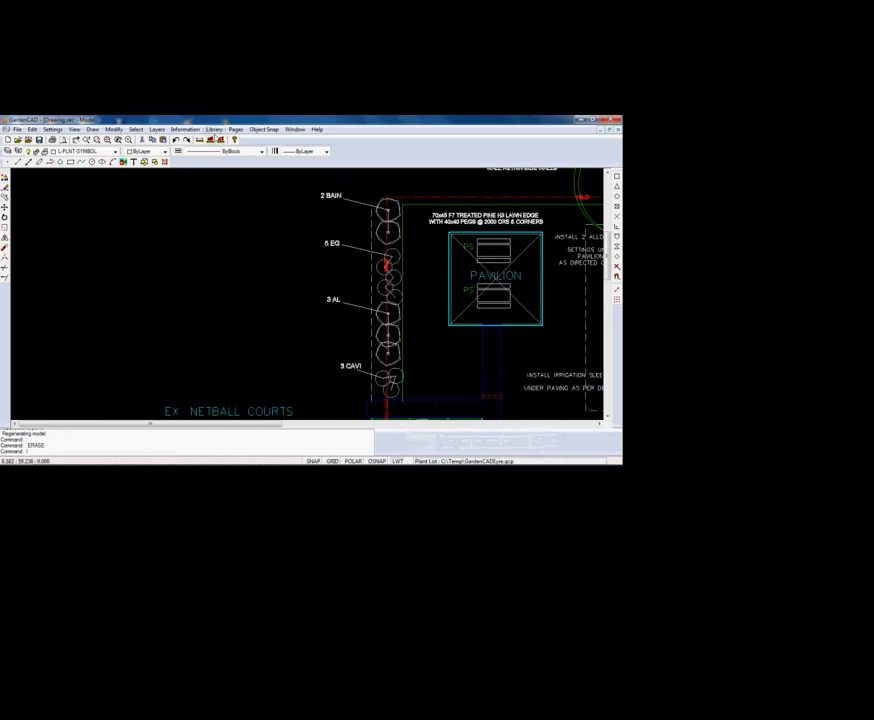
Step: Insert the linked planting schedule table as a tall rectangle in the empty area above the EX. NETBALL COURTS text
{"action": "left_click", "coordinate": [213, 129]}
{"action": "mouse_move", "coordinate": [247, 179]}
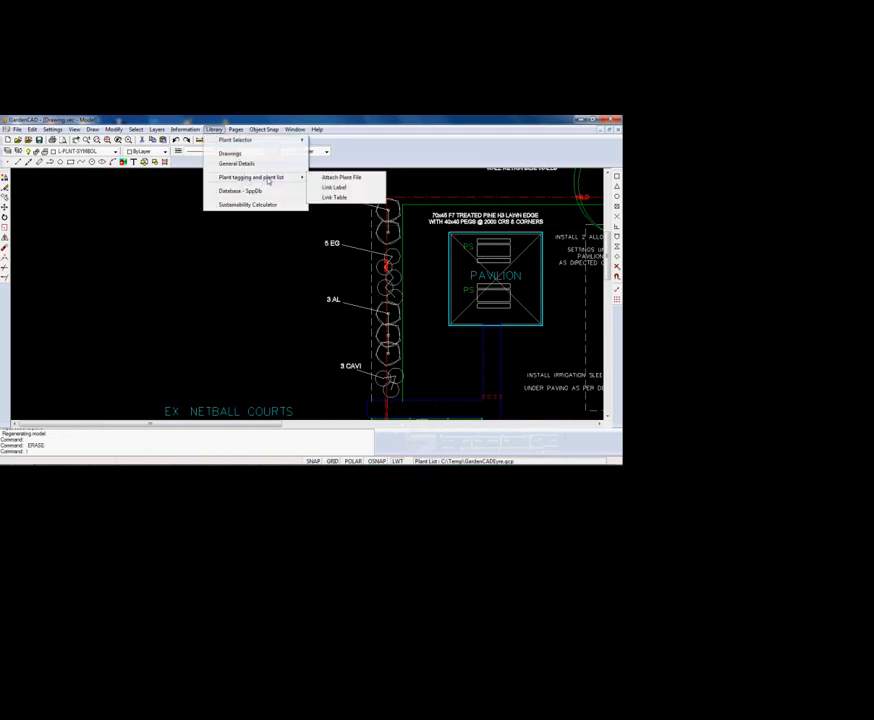
{"action": "left_click", "coordinate": [334, 198]}
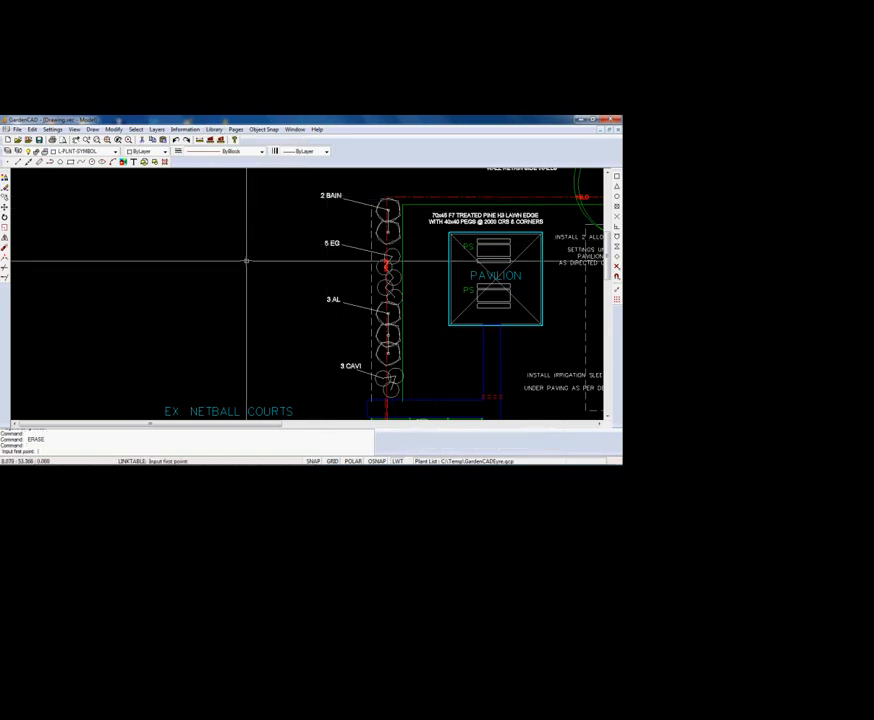
{"action": "left_click", "coordinate": [106, 192]}
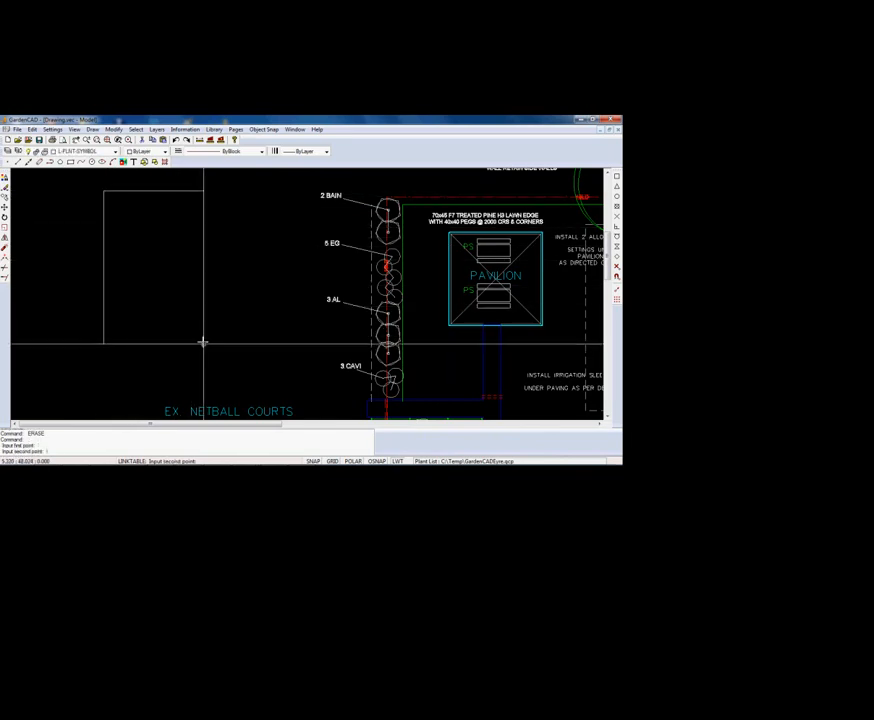
{"action": "left_click", "coordinate": [203, 343]}
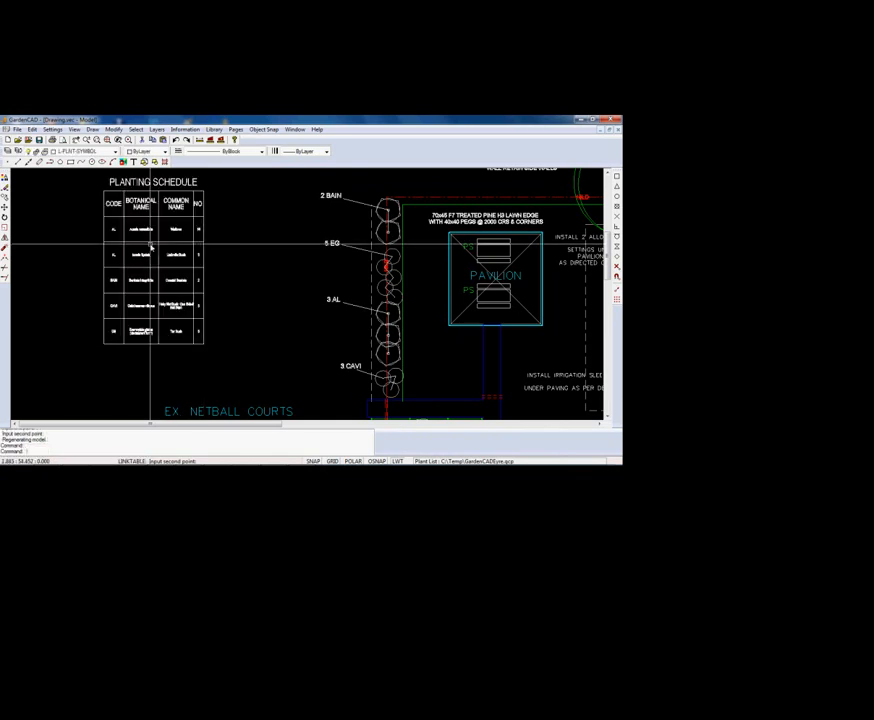
{"action": "scroll", "coordinate": [151, 245], "scroll_direction": "up", "scroll_amount": 5}
{"action": "middle_click_drag", "start_coordinate": [148, 233], "coordinate": [191, 289]}
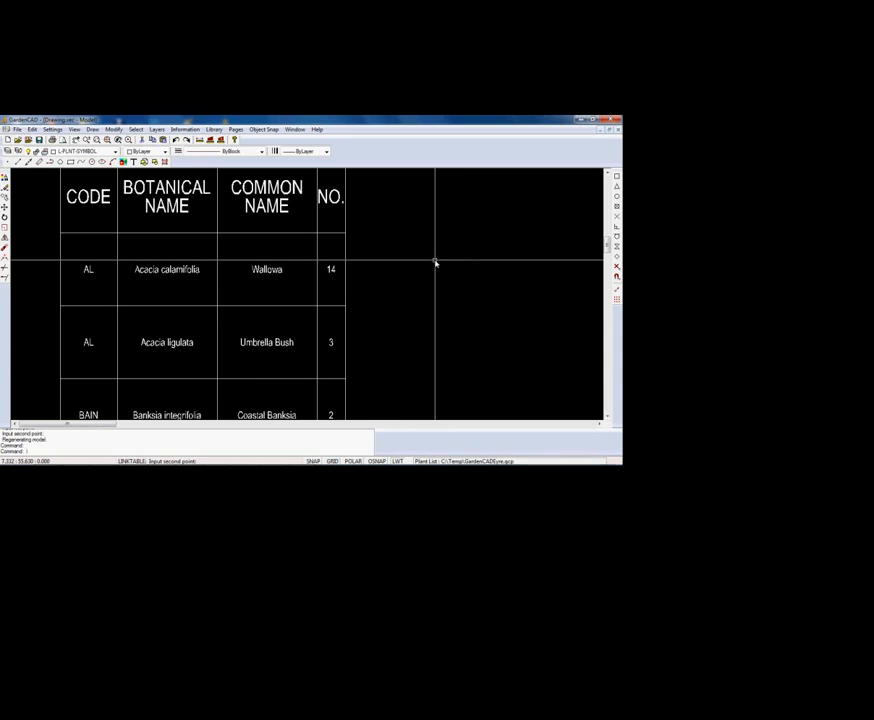
{"action": "left_click", "coordinate": [244, 240]}
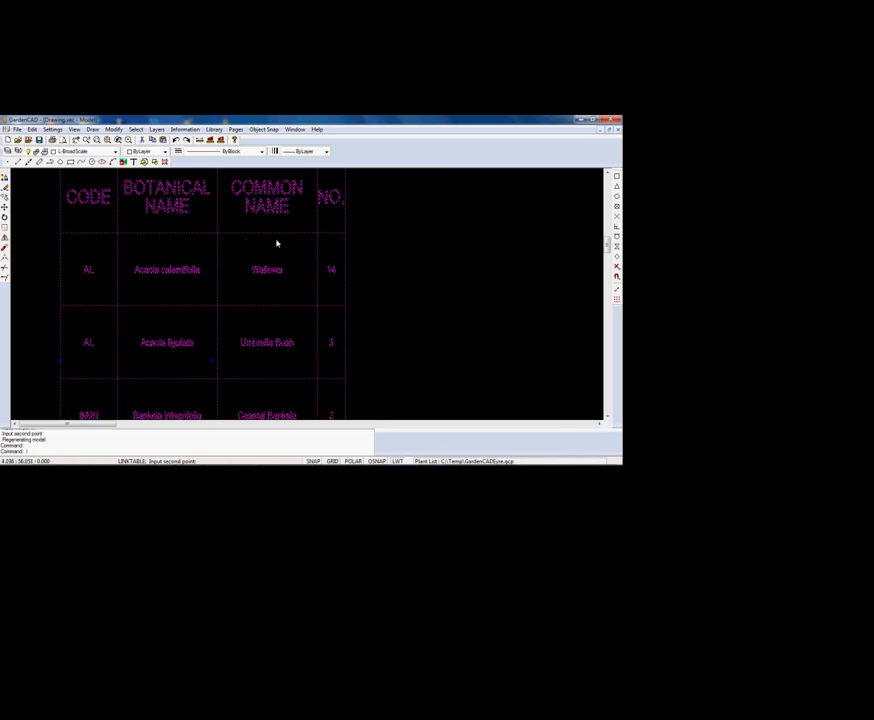
{"action": "key", "text": "Escape"}
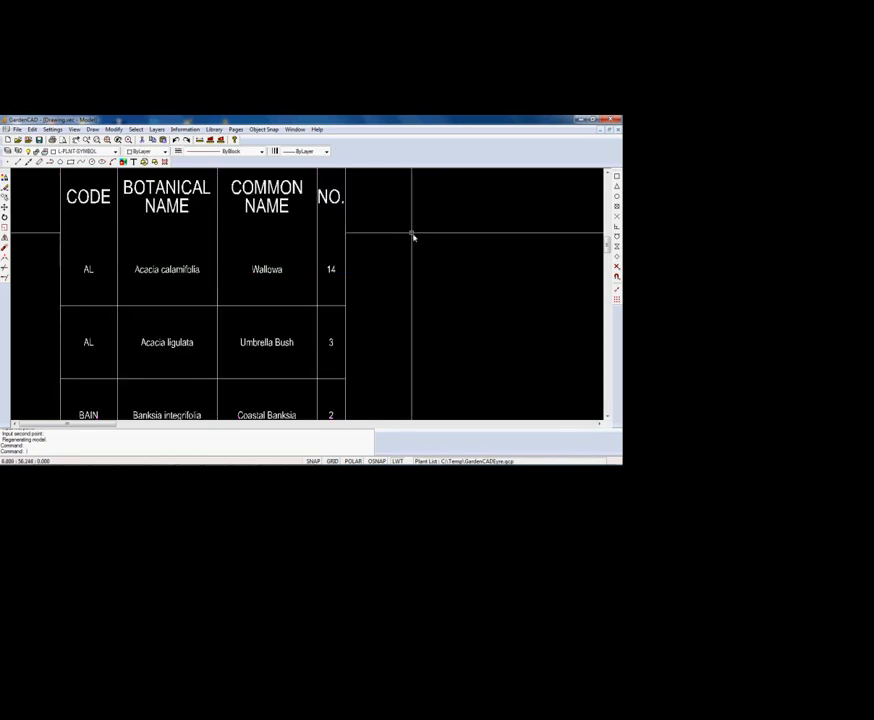